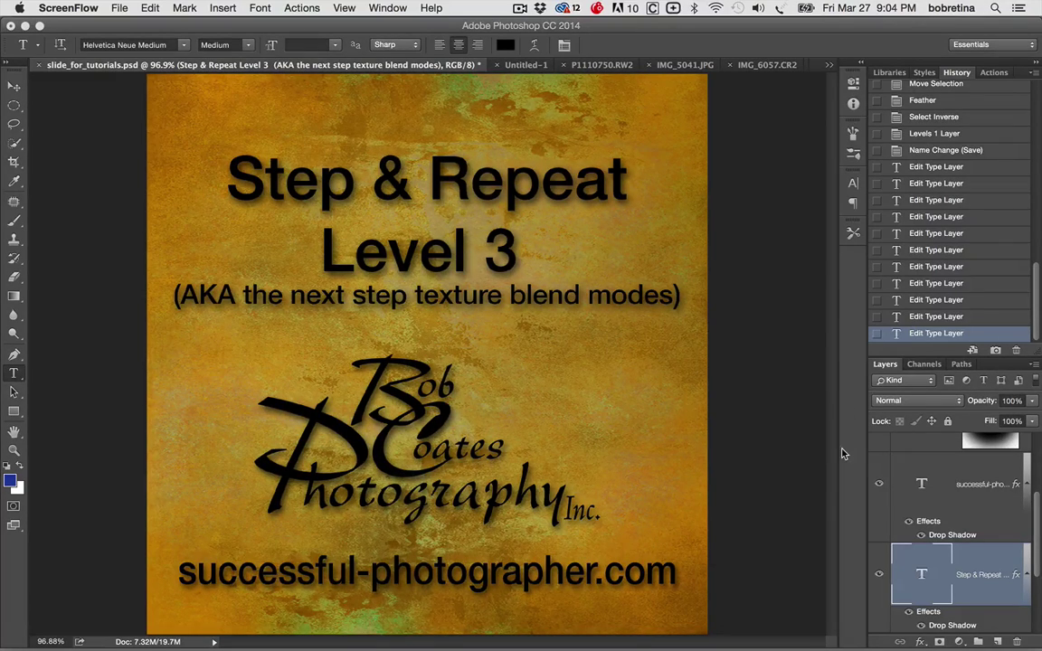
Step: Switch from slide_for_tutorials.psd to the Untitled-1 golden horn mandala document
left_click(528, 65)
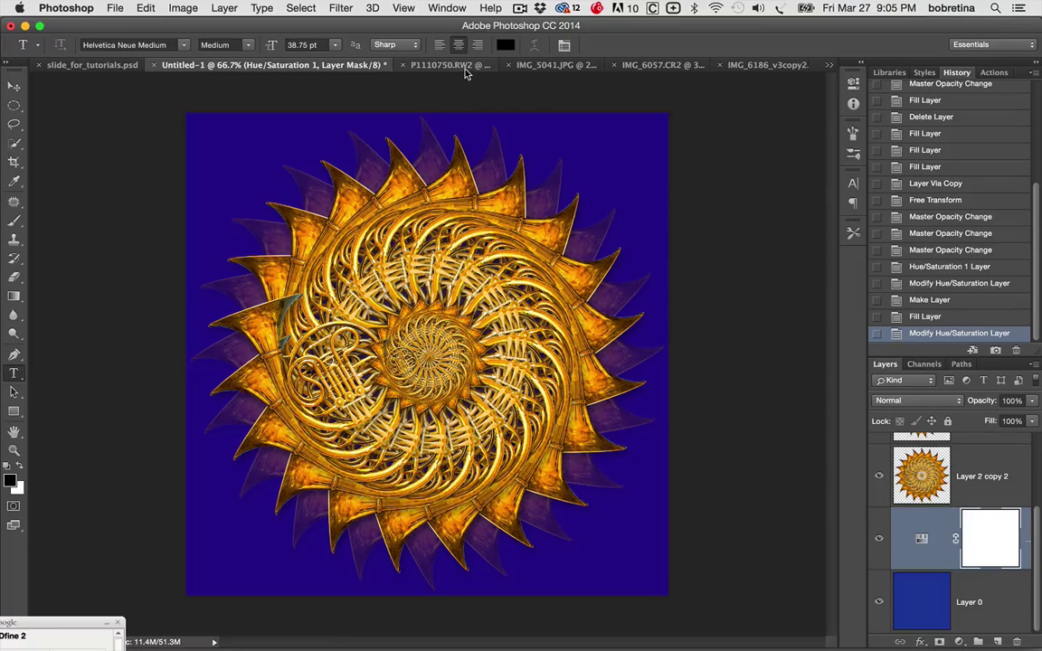
Step: Bring the P1110750.RW2 rock photo into Untitled-1 as Layer 1 and select that layer
left_click(420, 66)
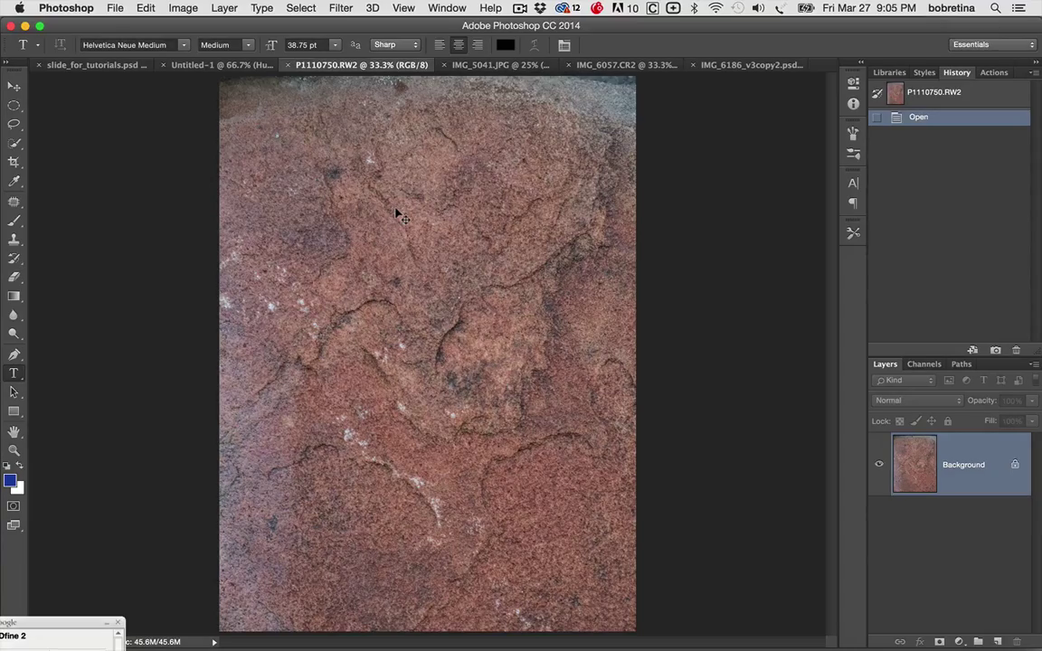
left_click(221, 65)
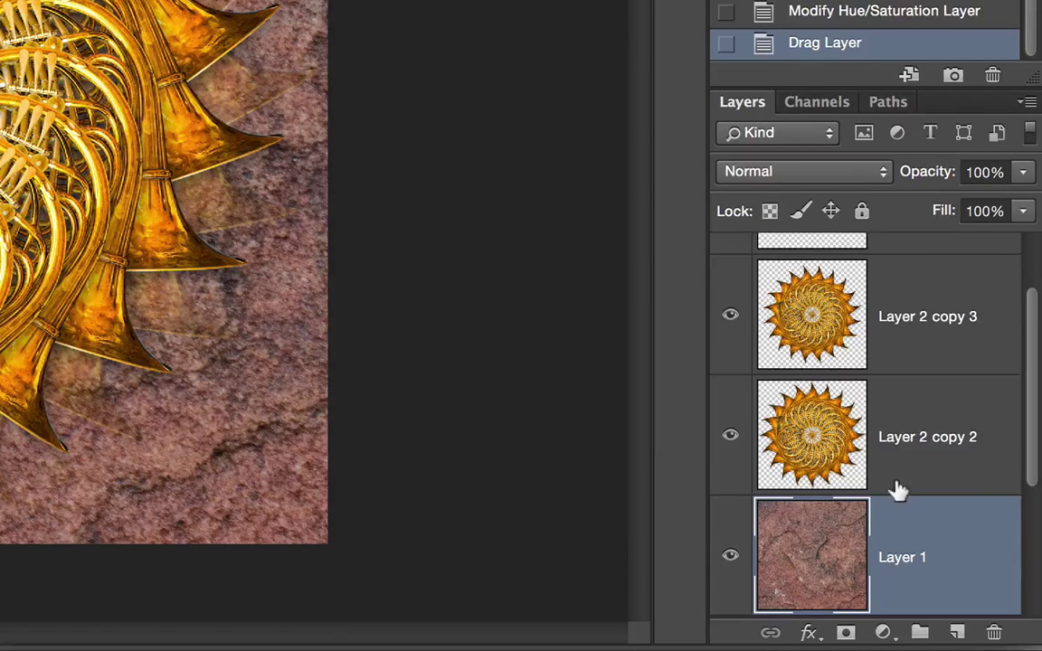
scroll(946, 525, "down", 2)
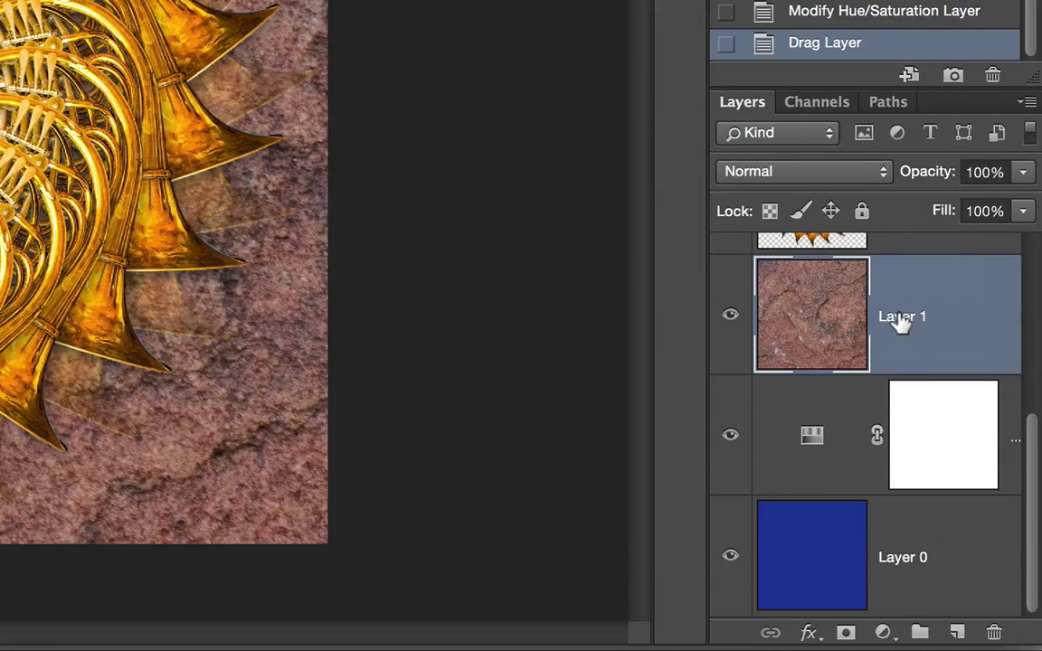
scroll(901, 323, "up", 3)
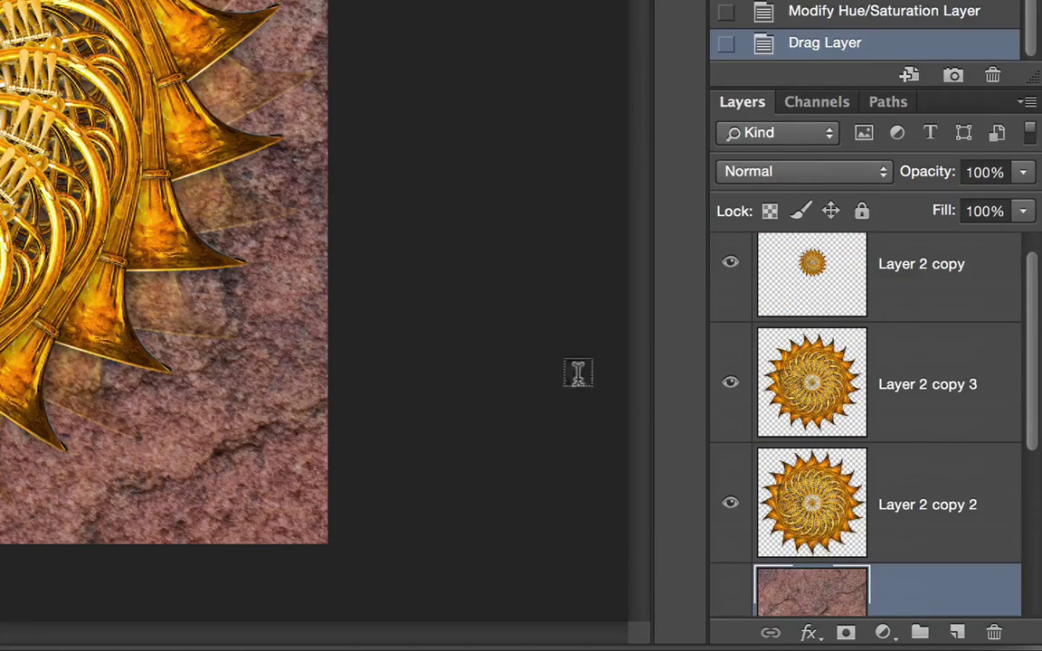
left_click(917, 488)
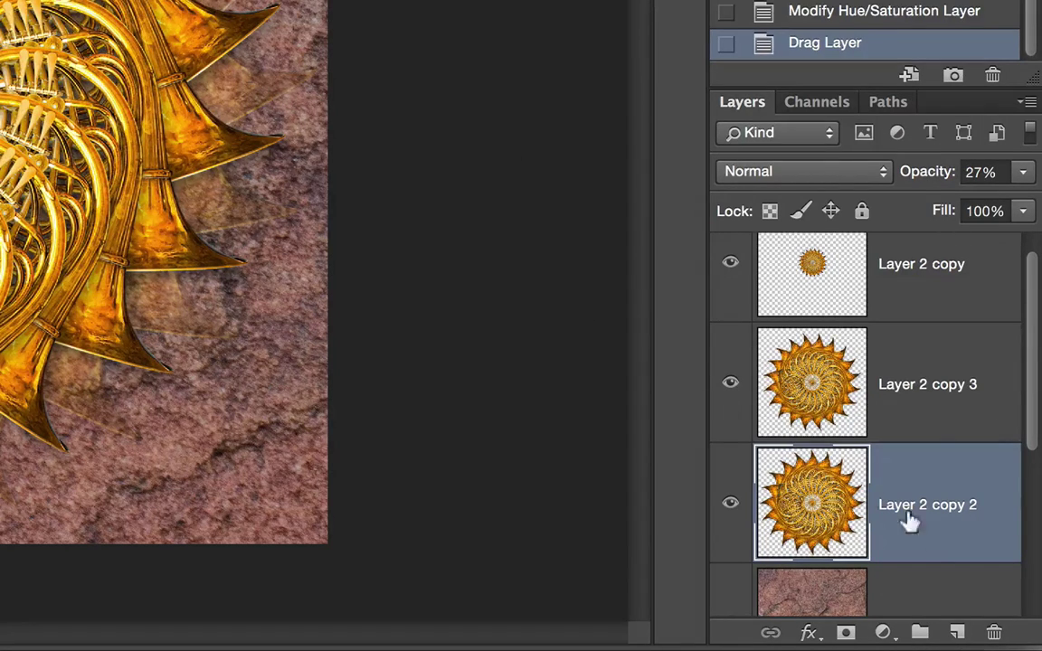
left_click(926, 594)
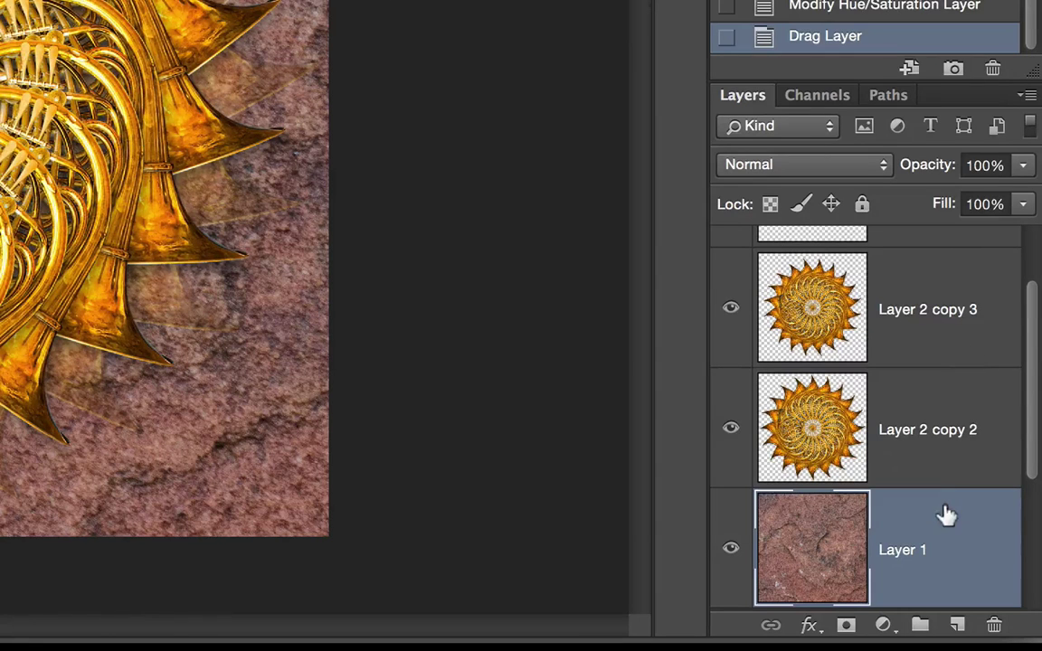
Step: Add a Curves 1 adjustment layer clipped to the Layer 1 rock texture
left_click(882, 624)
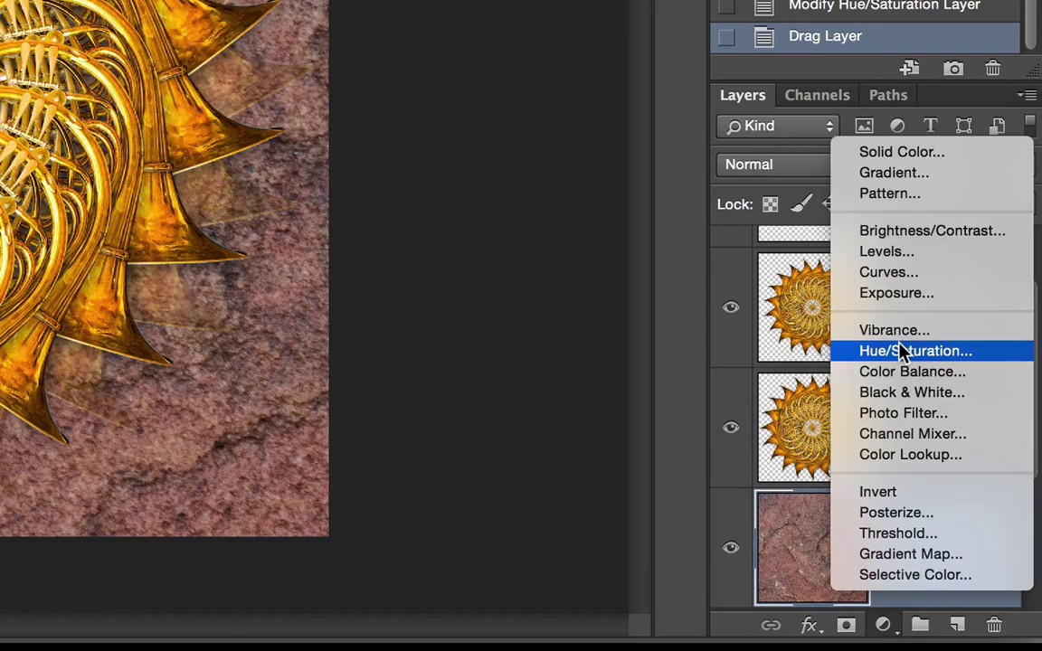
left_click(633, 450)
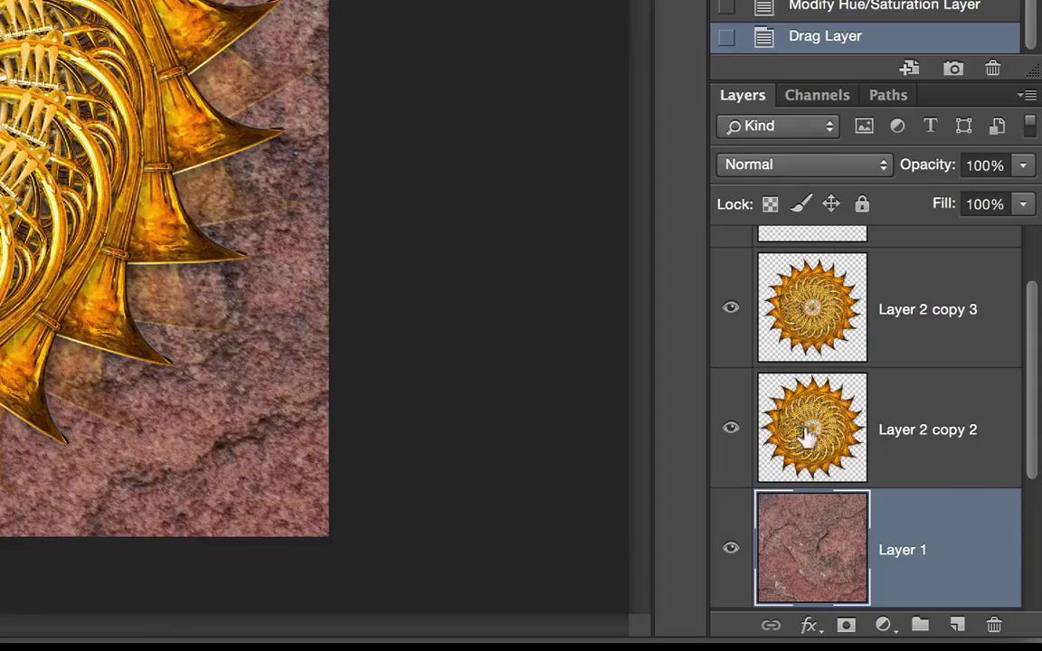
left_click(881, 625)
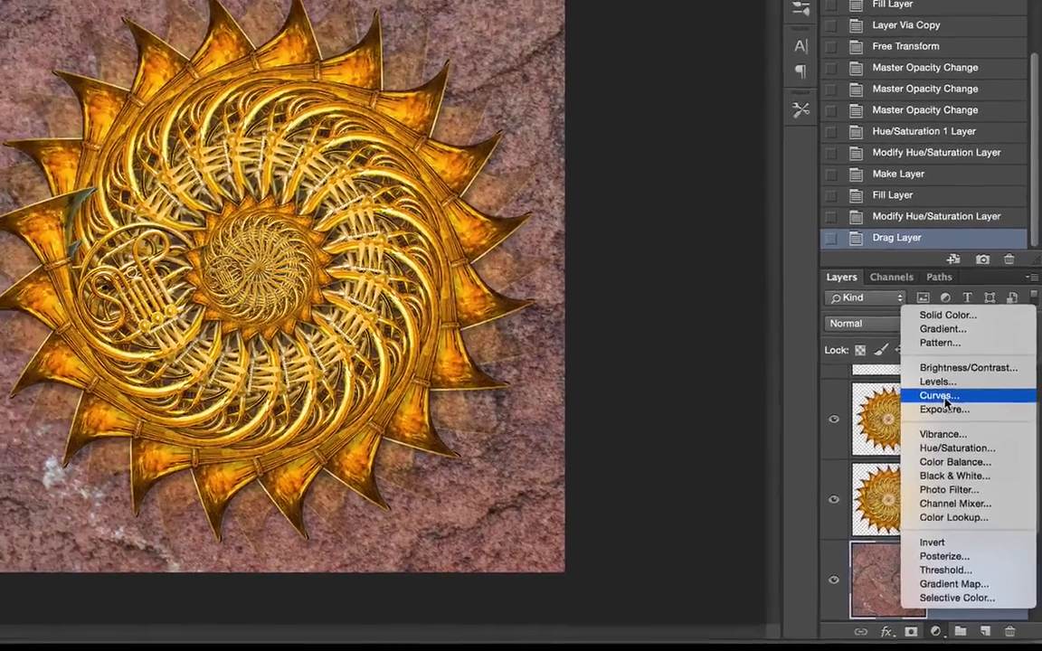
left_click(909, 324, "alt")
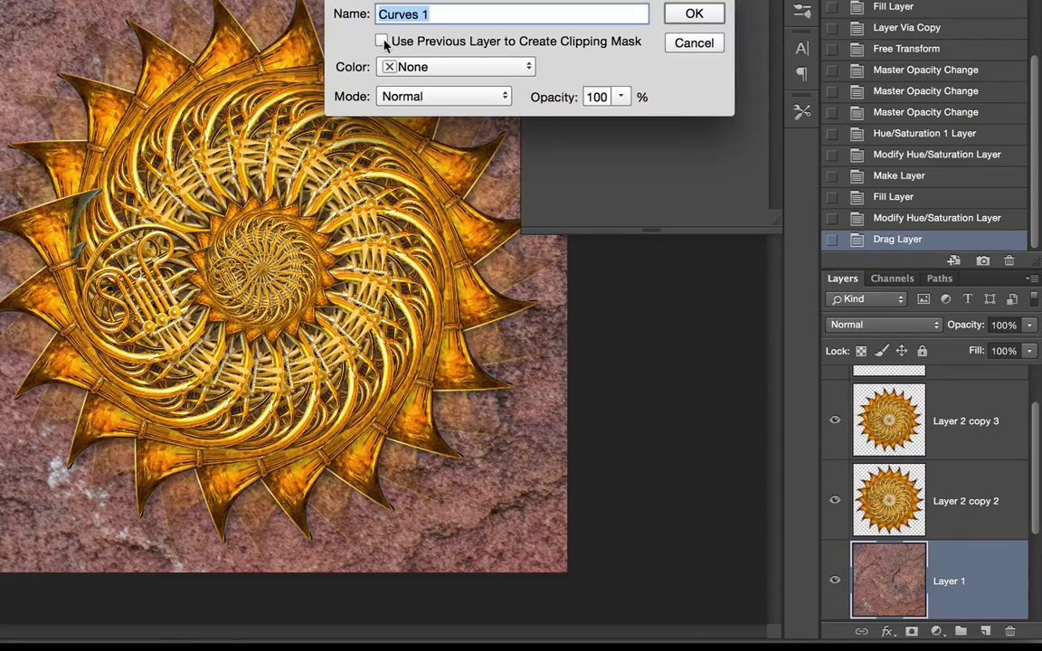
left_click(381, 41)
left_click(694, 15)
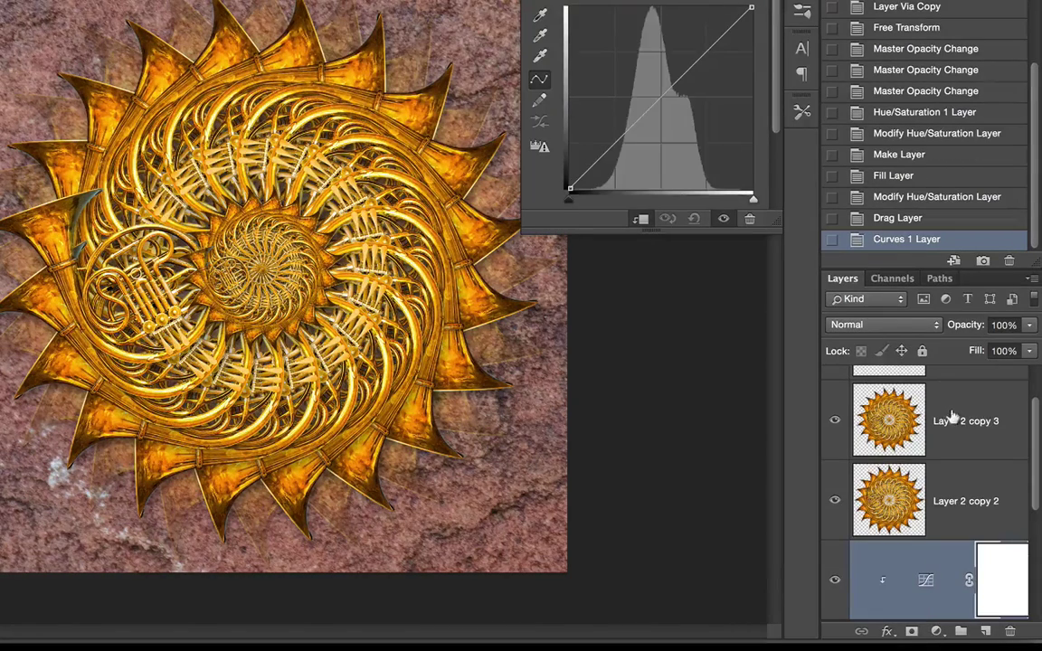
Step: Pull the curve down to darken the stone behind the mandala
scroll(925, 518, "down", 3)
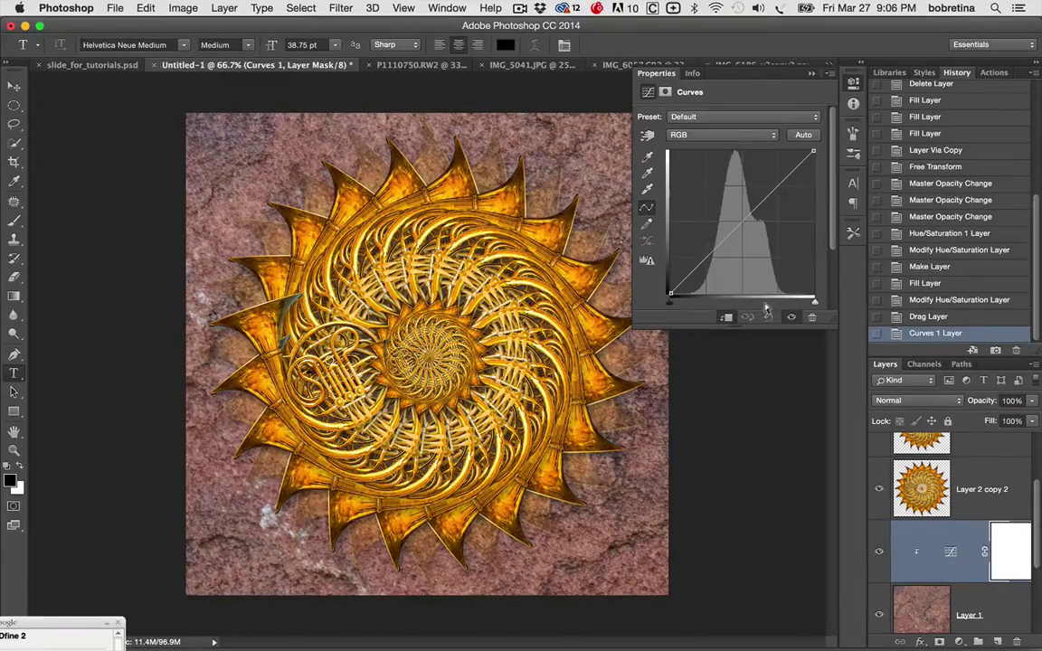
left_click_drag(709, 253, 737, 254)
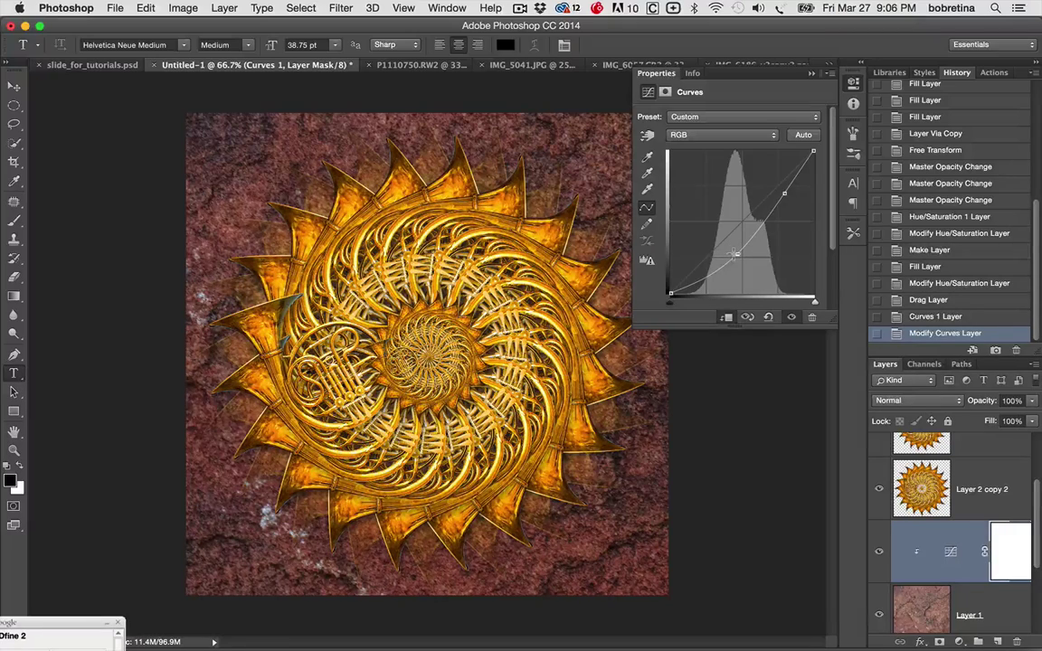
left_click_drag(734, 254, 741, 252)
Step: Collapse the Curves properties and drag the rock texture so a different stone area shows
left_click(733, 73)
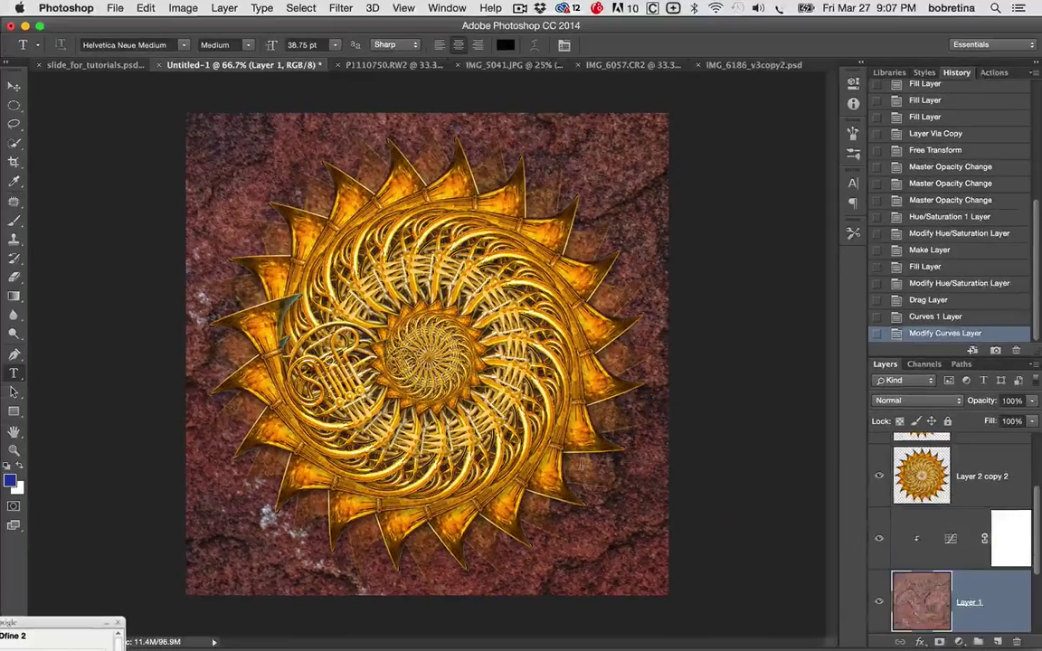
left_click_drag(608, 523, 444, 523)
left_click_drag(457, 484, 583, 389)
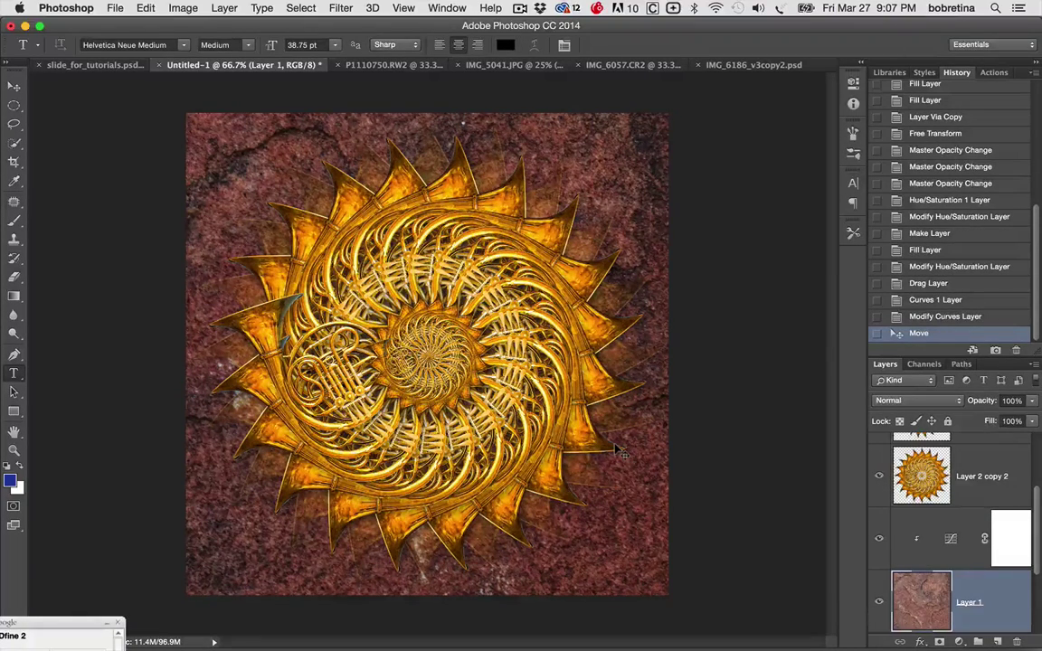
left_click_drag(617, 449, 654, 352)
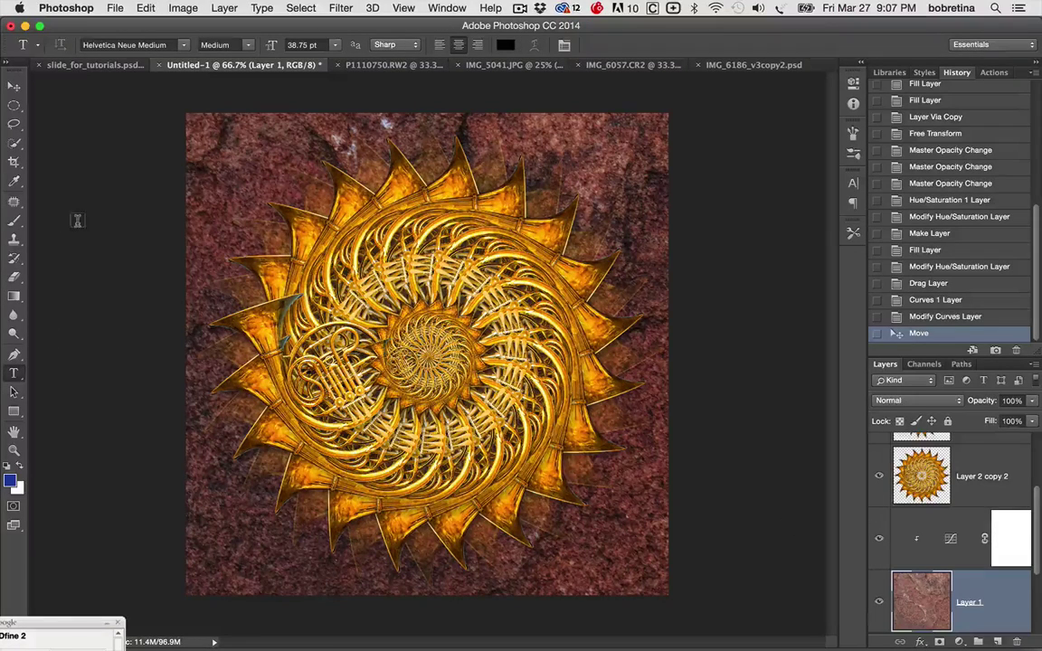
Step: Clone Stamp rock texture over areas near the top spikes and the lower right
key("s")
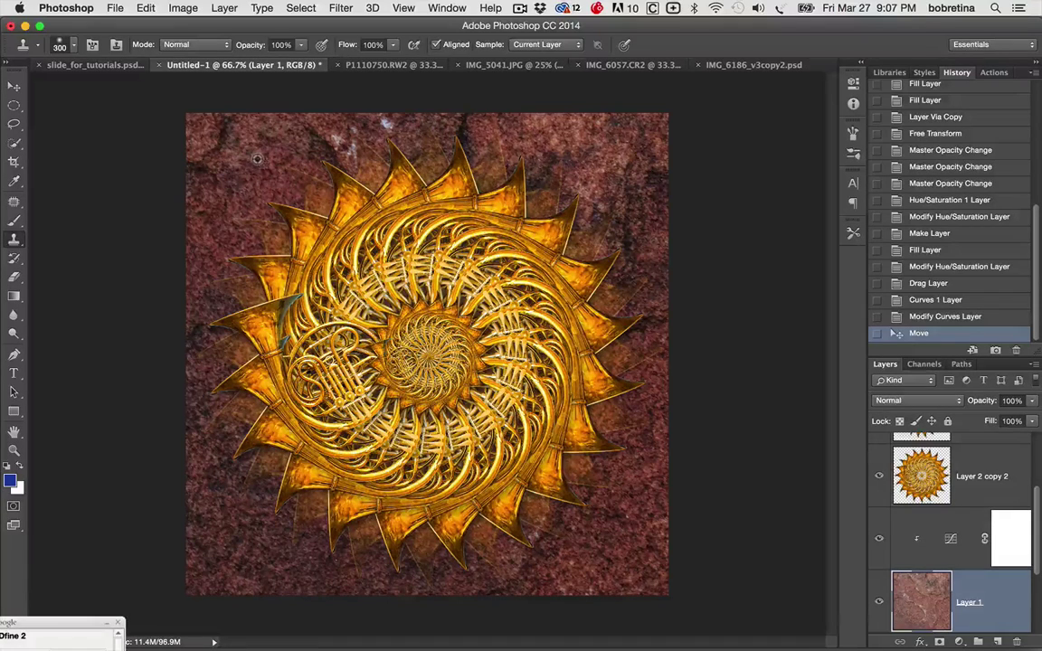
left_click(223, 231, "alt")
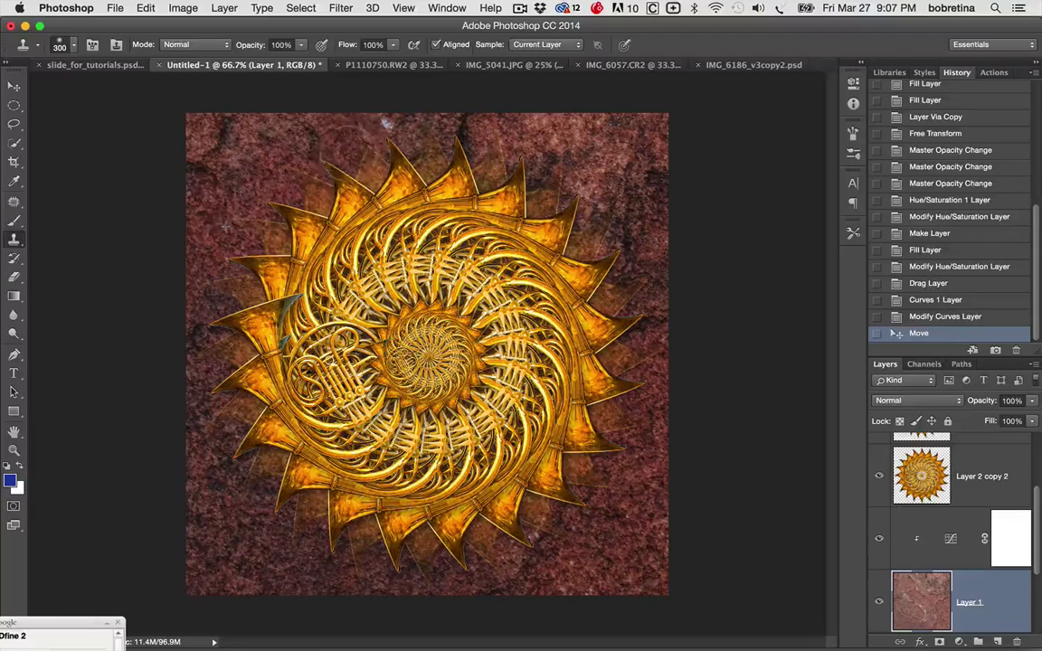
left_click(349, 119)
left_click(352, 121)
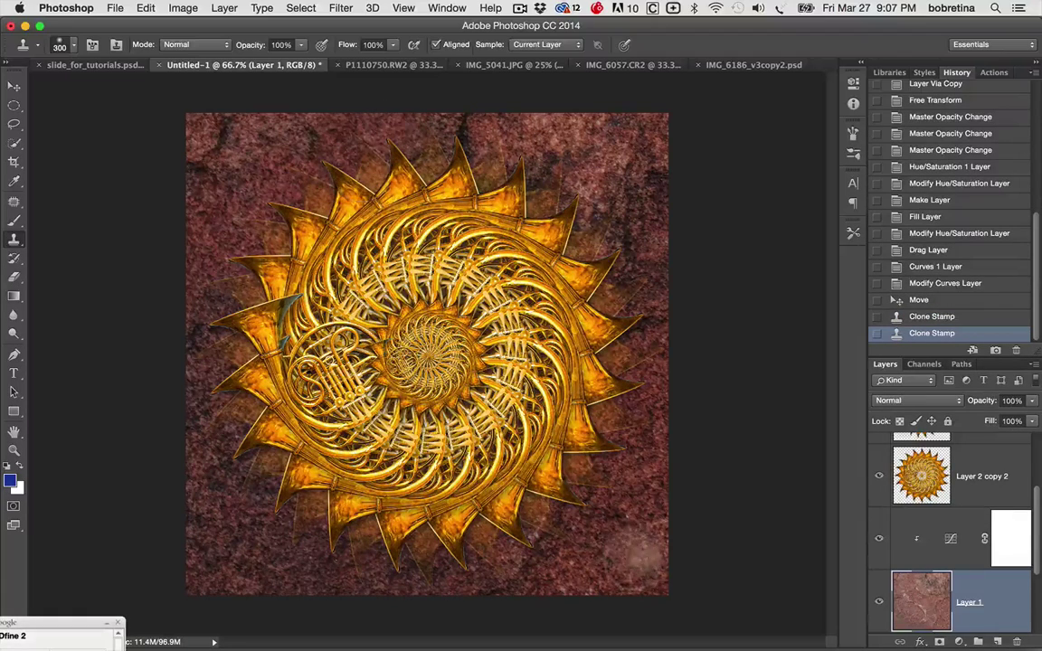
mouse_move(639, 548)
left_mouse_down()
mouse_move(585, 529)
mouse_move(444, 549)
mouse_move(581, 561)
left_mouse_up()
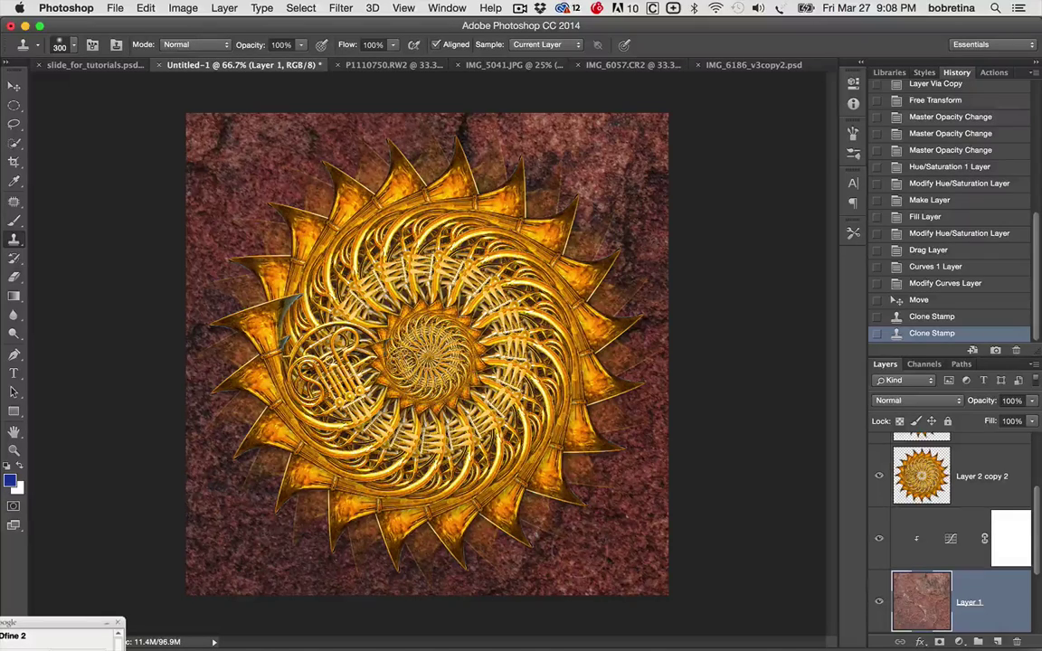
mouse_move(516, 489)
left_mouse_down()
mouse_move(515, 475)
mouse_move(470, 502)
mouse_move(479, 488)
left_mouse_up()
mouse_move(534, 538)
left_mouse_down()
mouse_move(543, 543)
mouse_move(525, 534)
mouse_move(543, 543)
left_mouse_up()
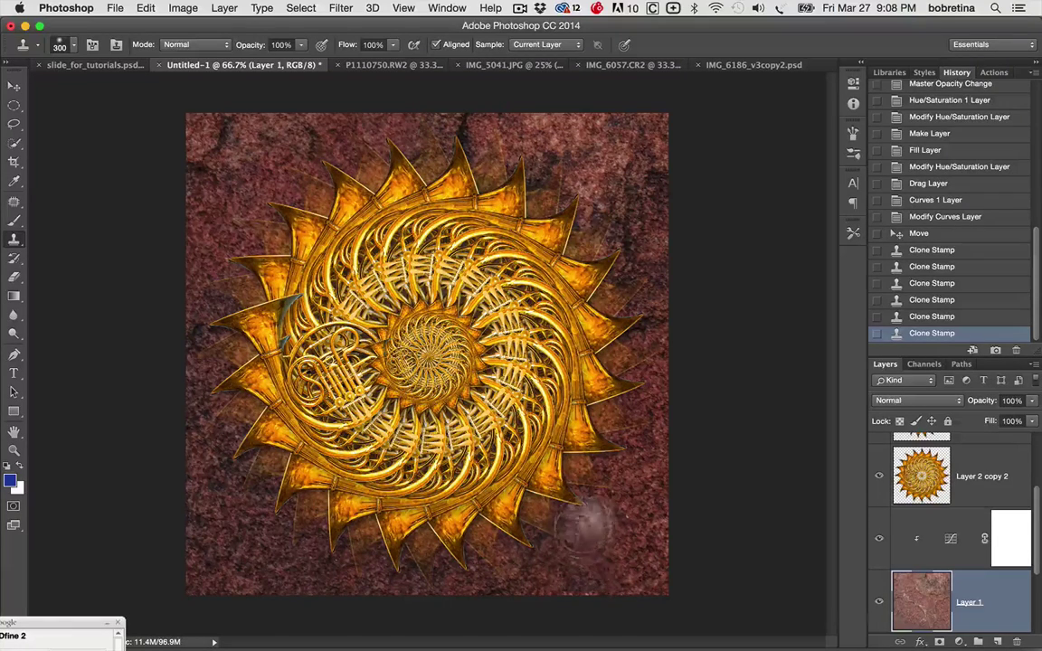
left_click_drag(572, 593, 572, 588)
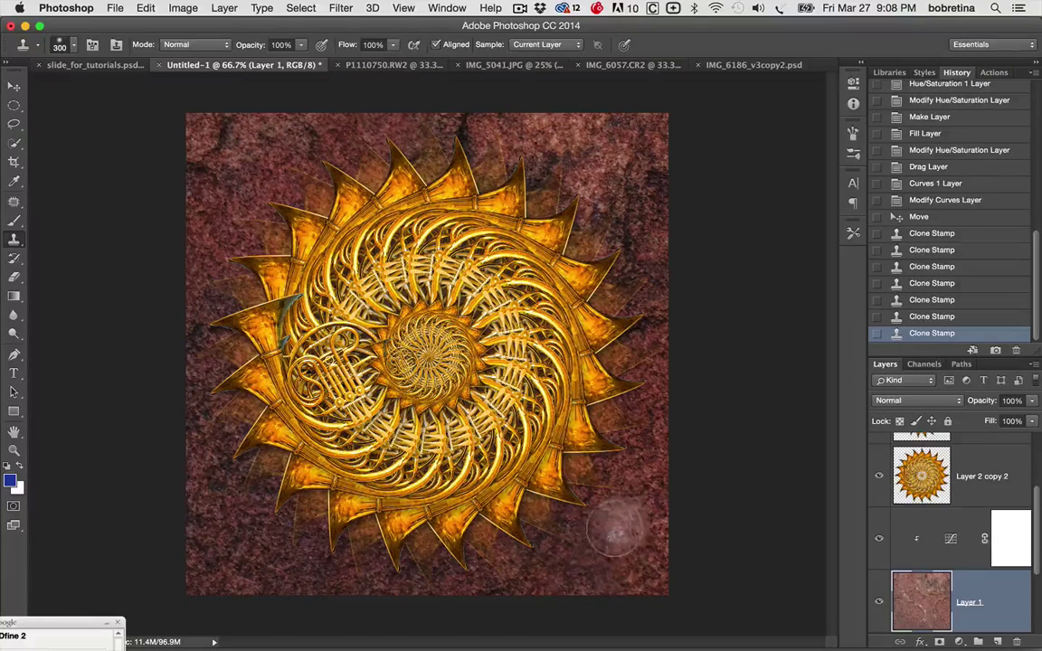
Step: Clone away the whitish spot at the lower right with a 150-size brush
left_click(601, 506)
left_click(604, 497)
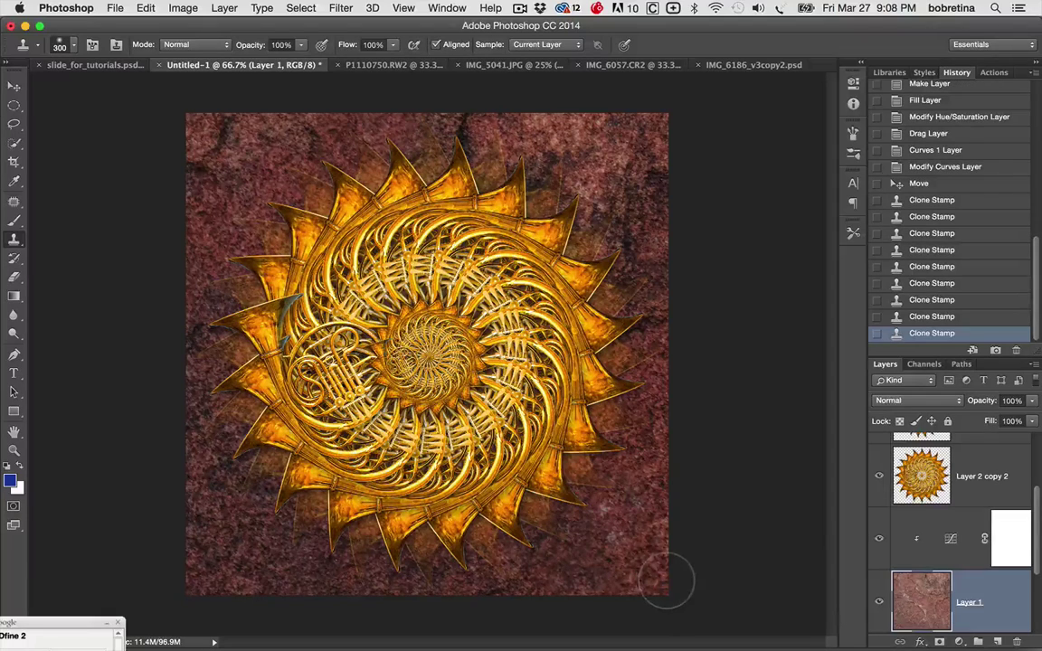
left_click(600, 522)
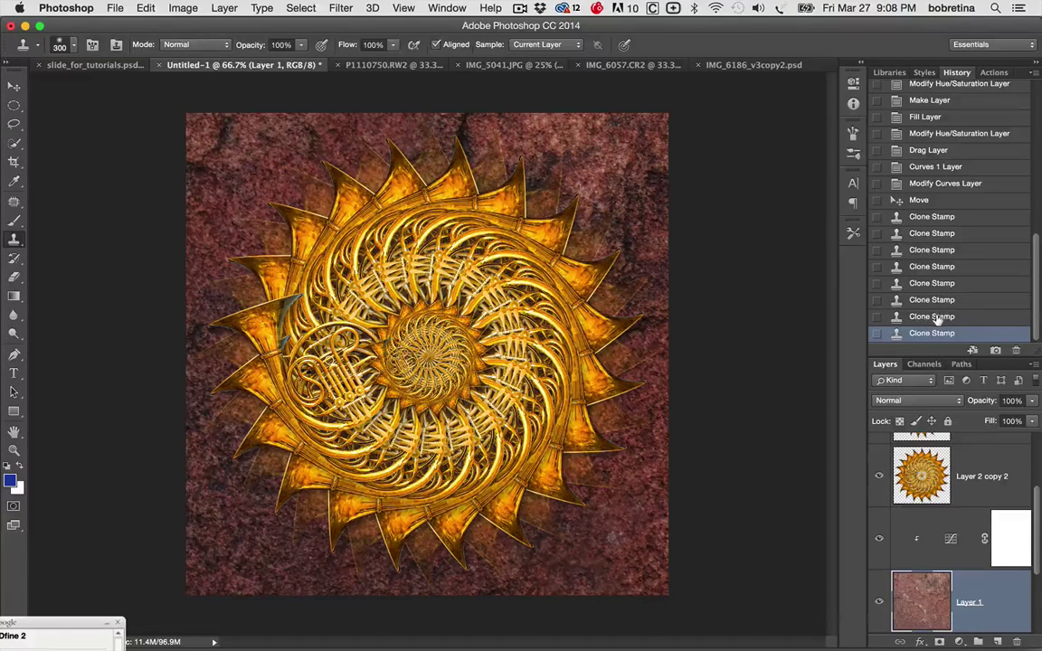
left_click(938, 316)
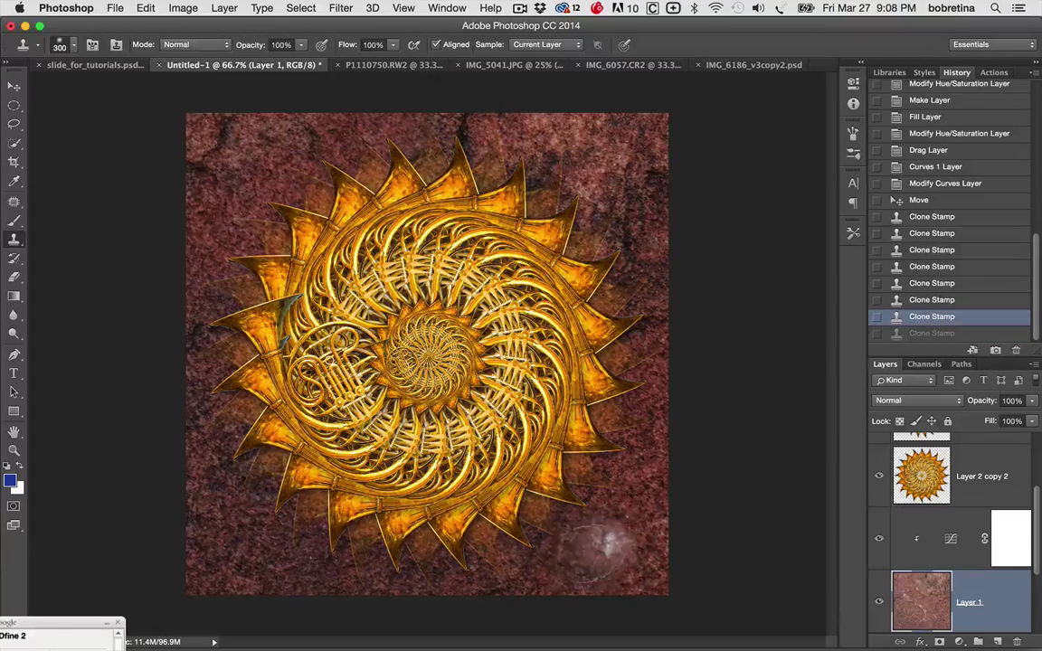
key("bracketleft")
key("bracketleft")
key("bracketleft")
key("bracketleft")
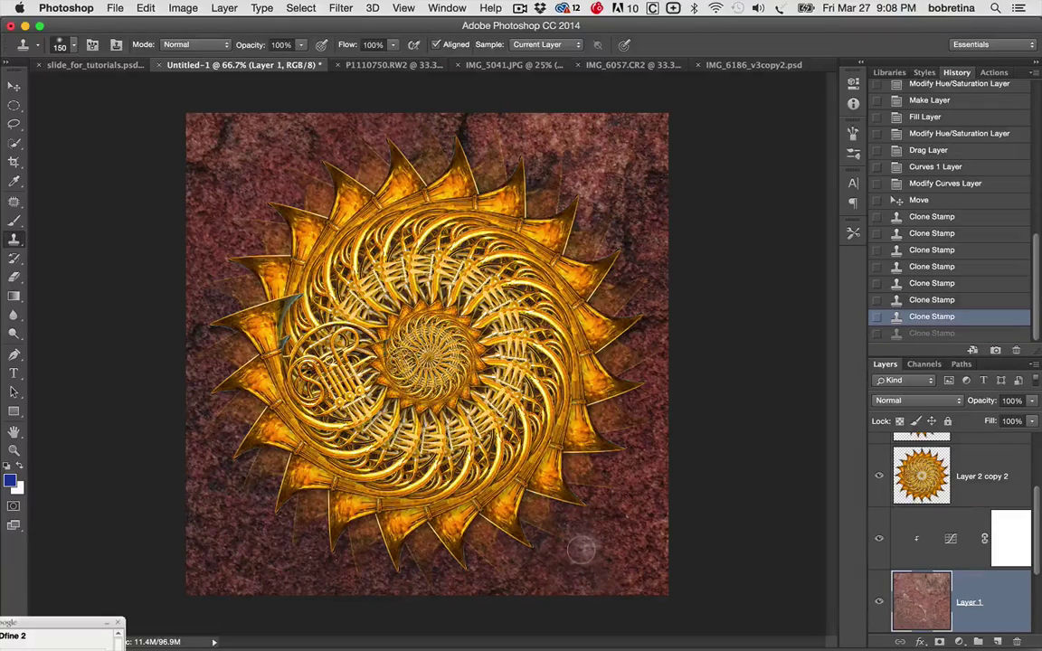
left_click(583, 543, "alt")
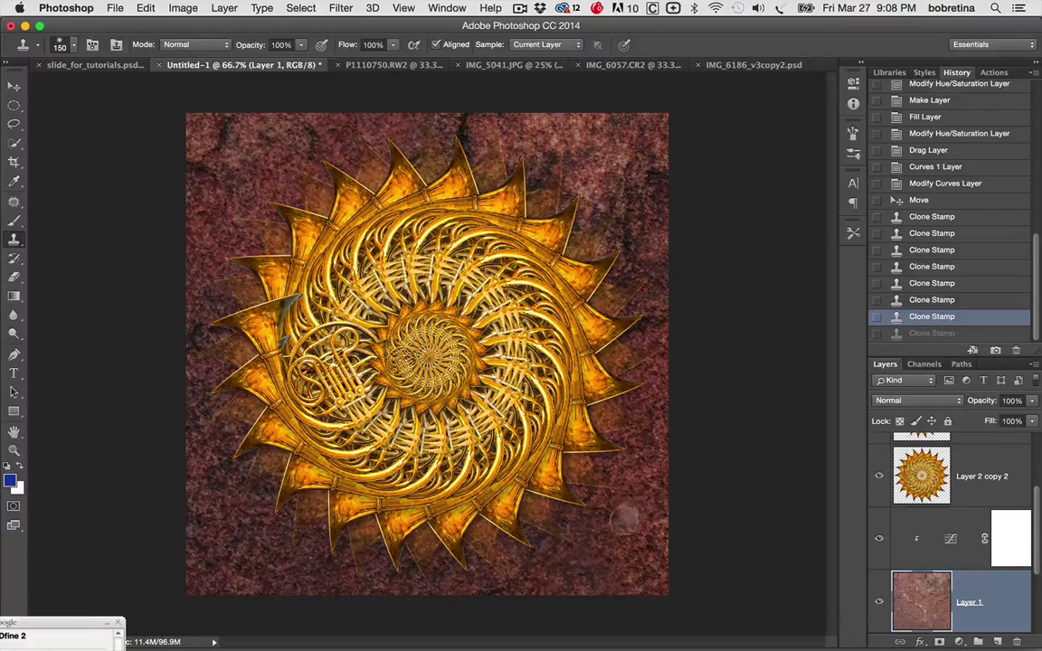
left_click(568, 464)
left_click(556, 448)
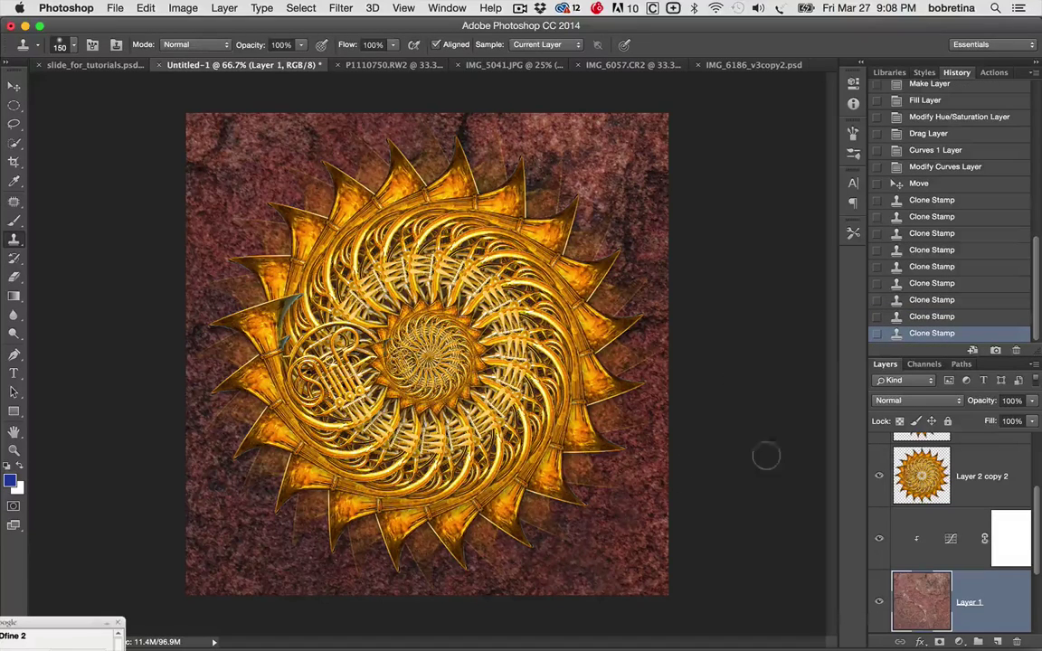
Step: Set the Layer 2 copy 2 mandala layer's opacity to 32%
left_click(984, 477)
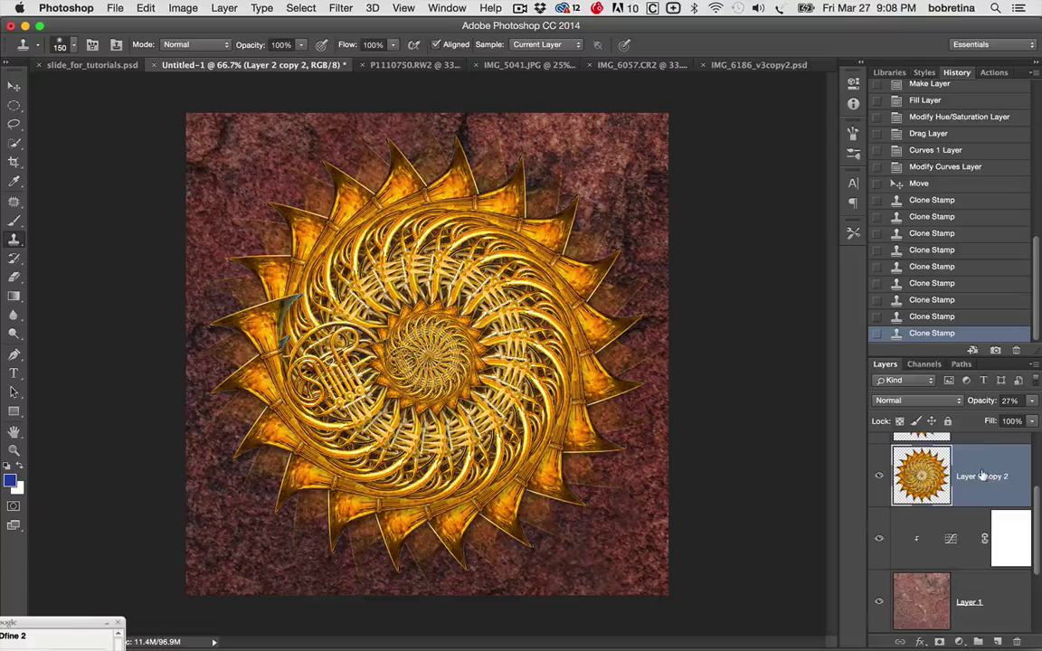
left_click_drag(979, 401, 976, 398)
left_click_drag(977, 401, 981, 400)
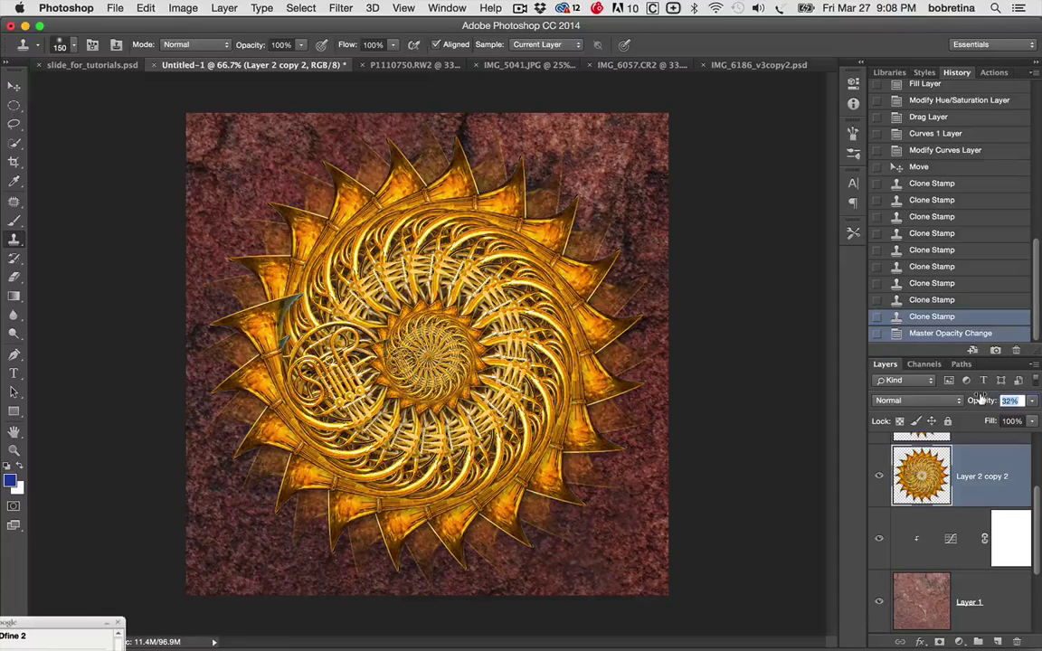
Step: Drag the IMG_5041.JPG golden rock texture into Untitled-1 as Layer 2 for resizing
left_click(530, 65)
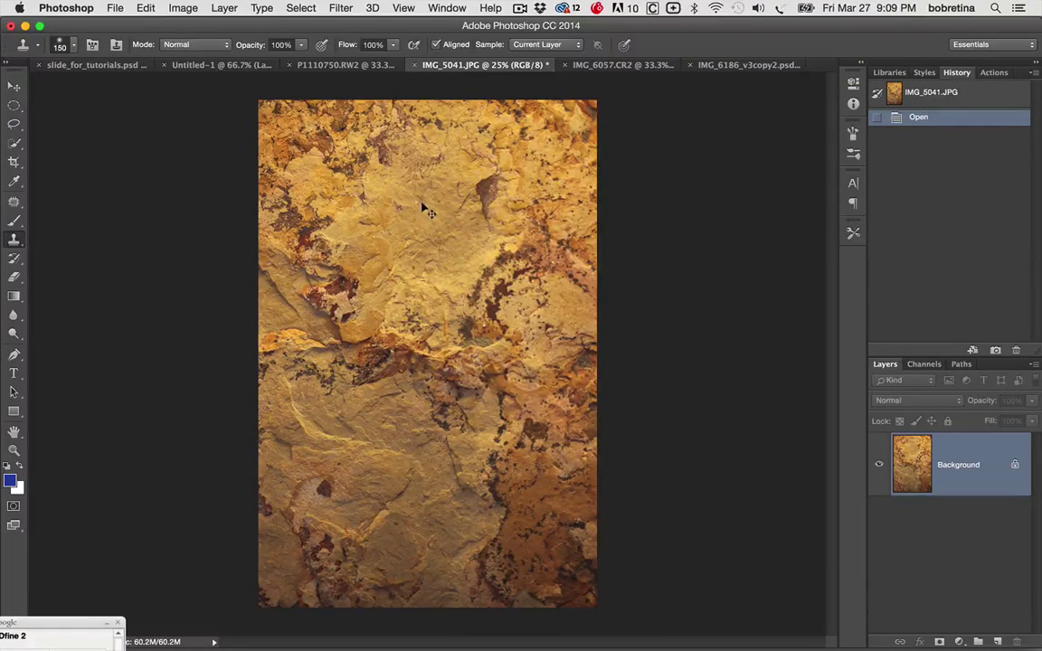
left_click(292, 131, "alt")
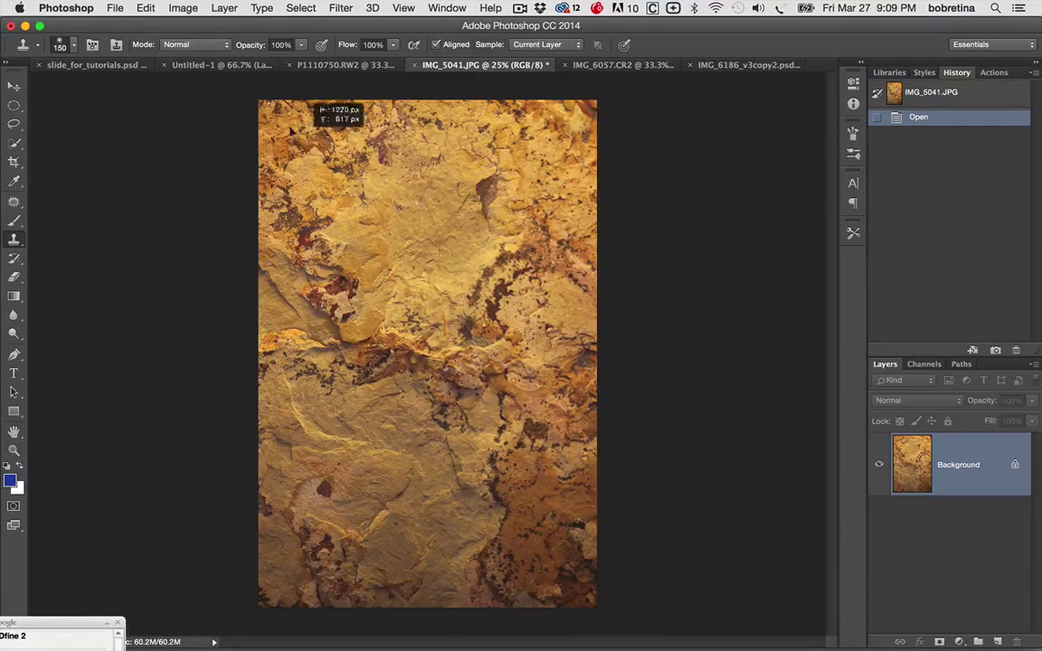
left_click(208, 63)
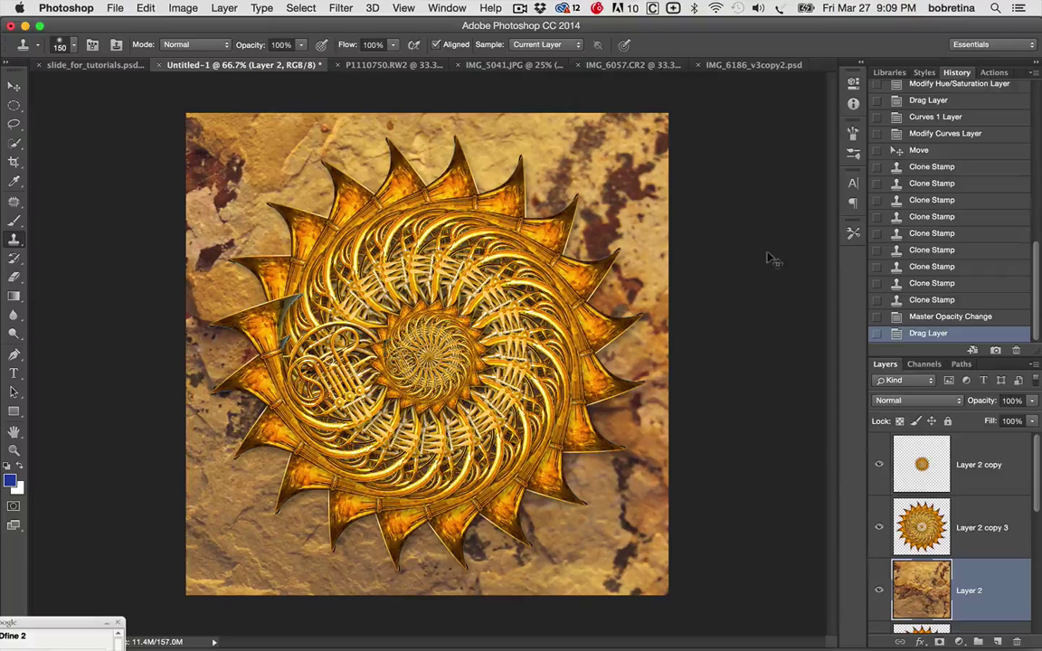
key("super+t")
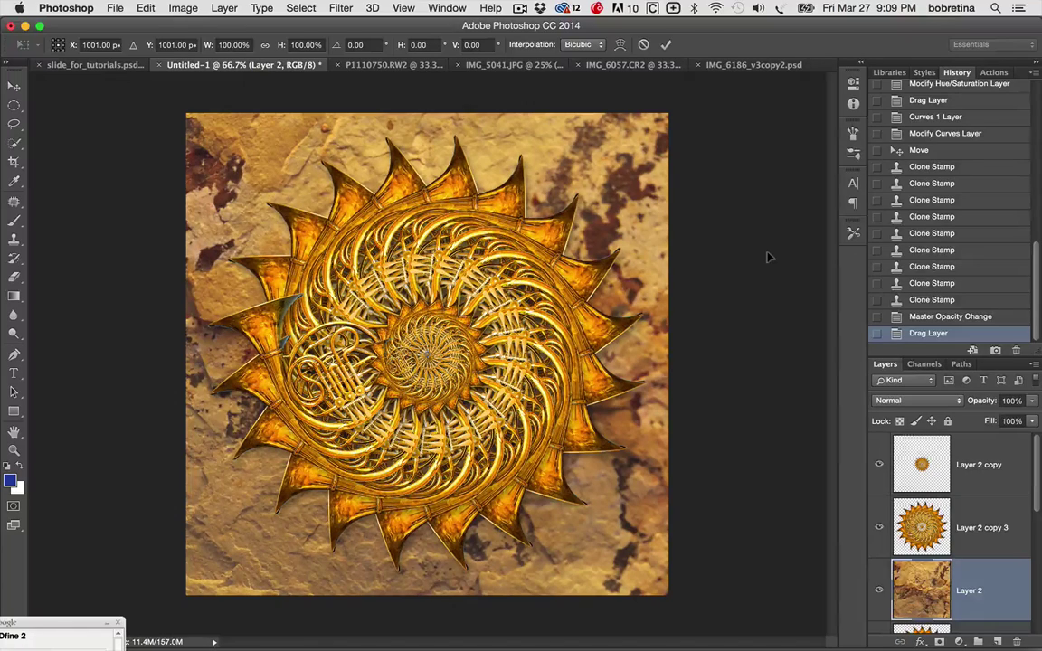
Step: Scale Layer 2 down and squash its top and bottom edges to fit the square canvas
key("super+0")
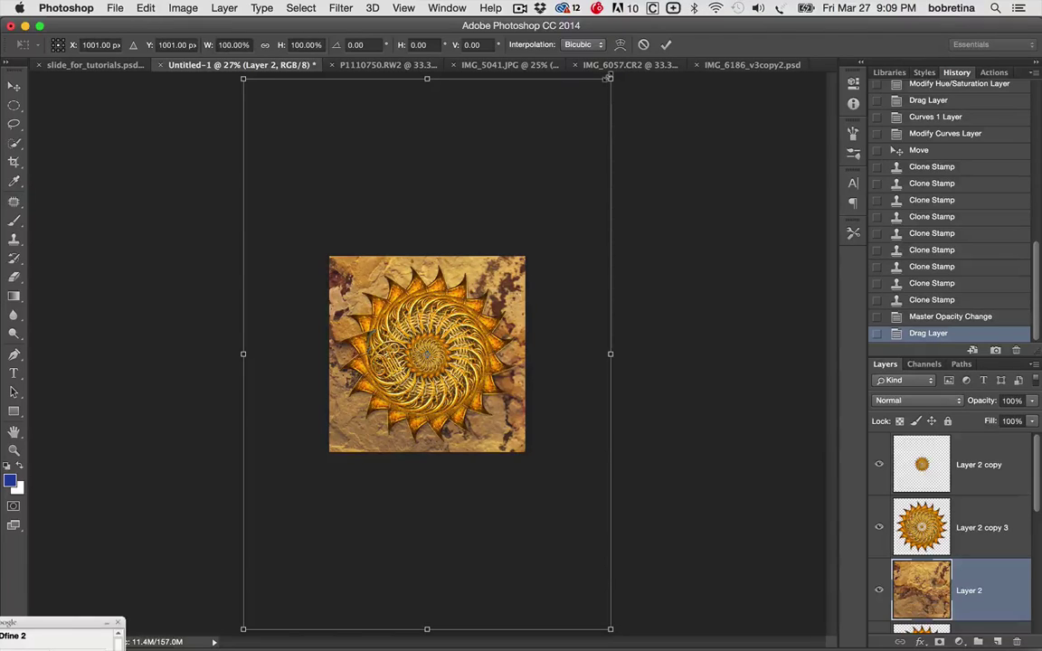
left_click_drag(609, 79, 552, 215)
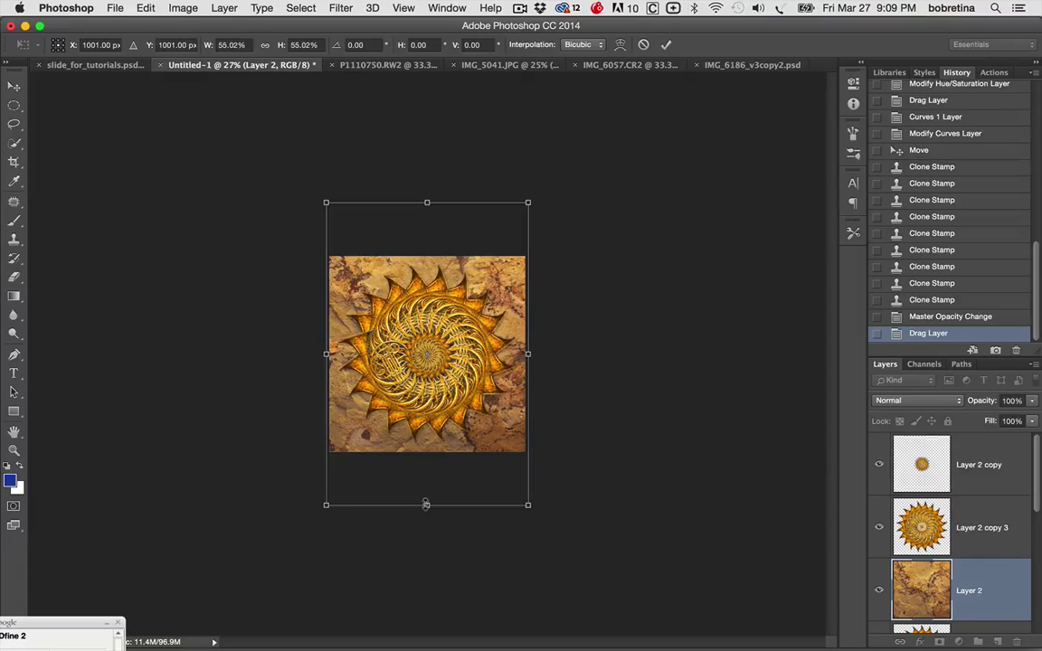
left_click_drag(426, 504, 426, 457)
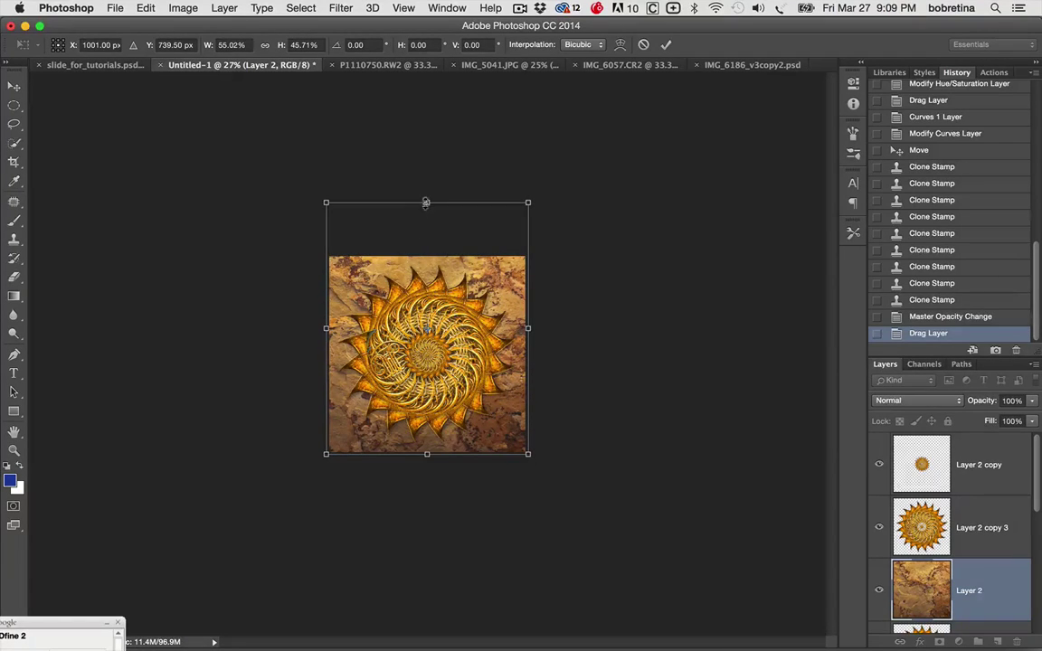
left_click_drag(426, 200, 423, 244)
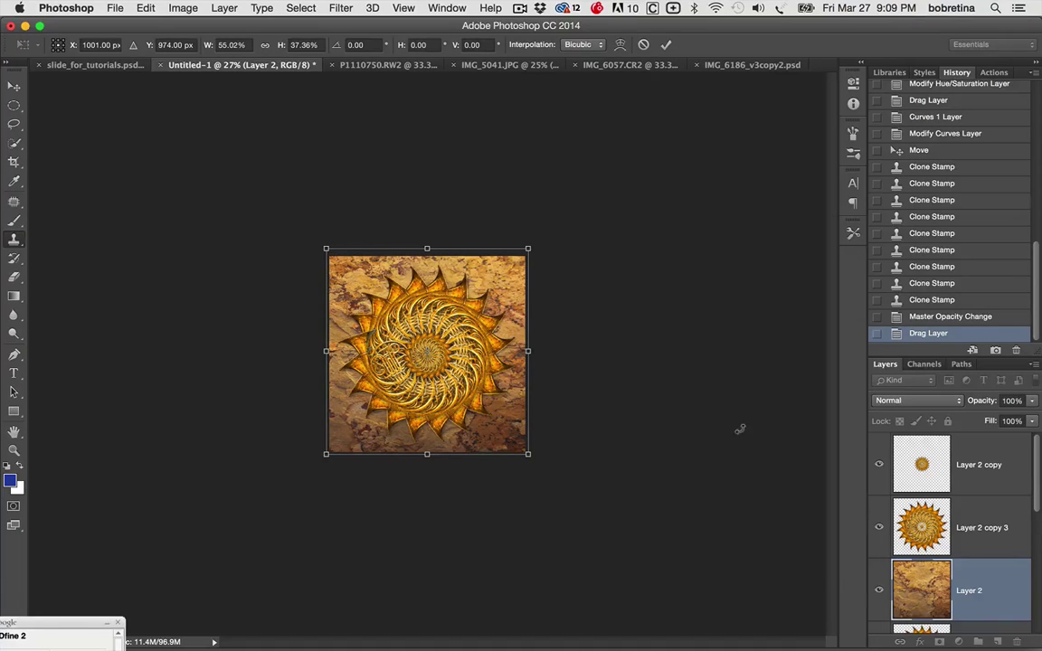
key("Return")
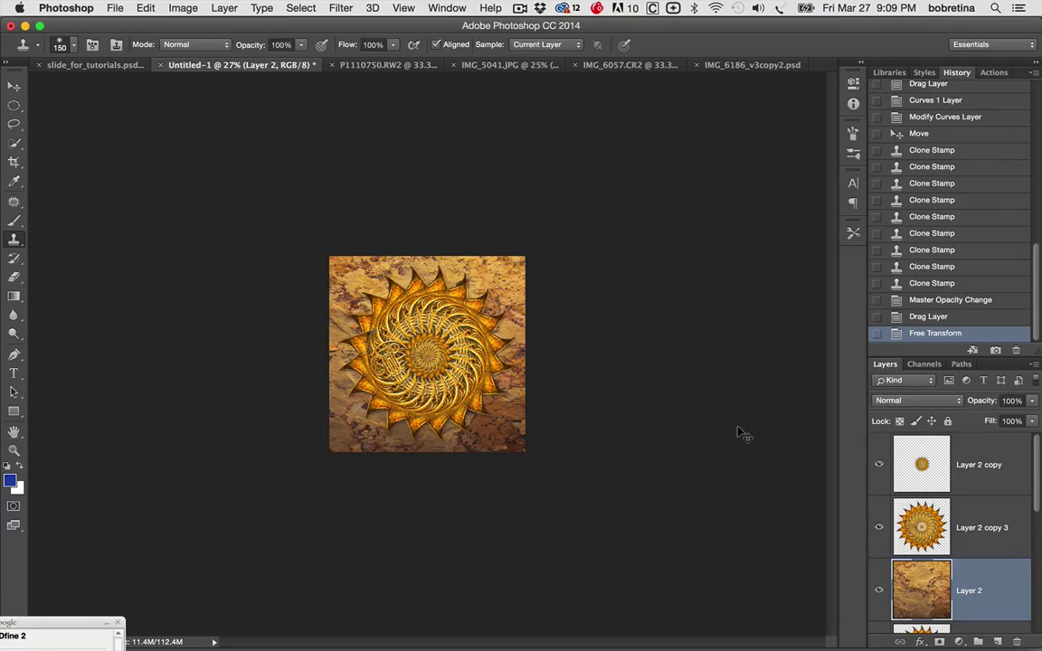
key("super+equal")
key("super+equal")
key("super+equal")
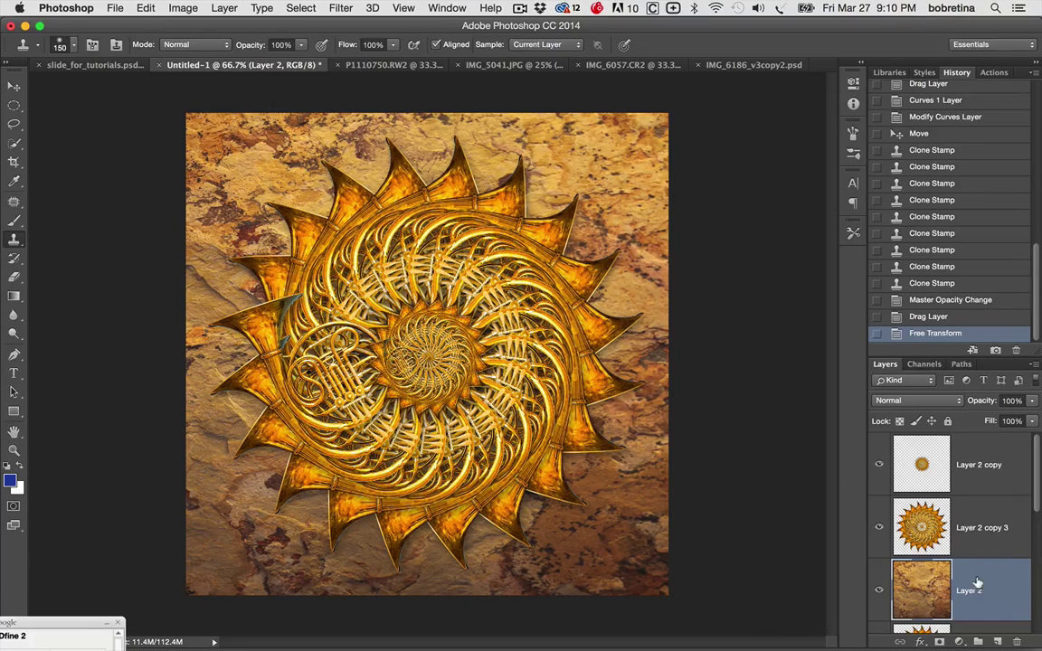
Step: Drag Layer 2 above the large mandala layer in the Layers panel
left_click_drag(970, 570, 963, 484)
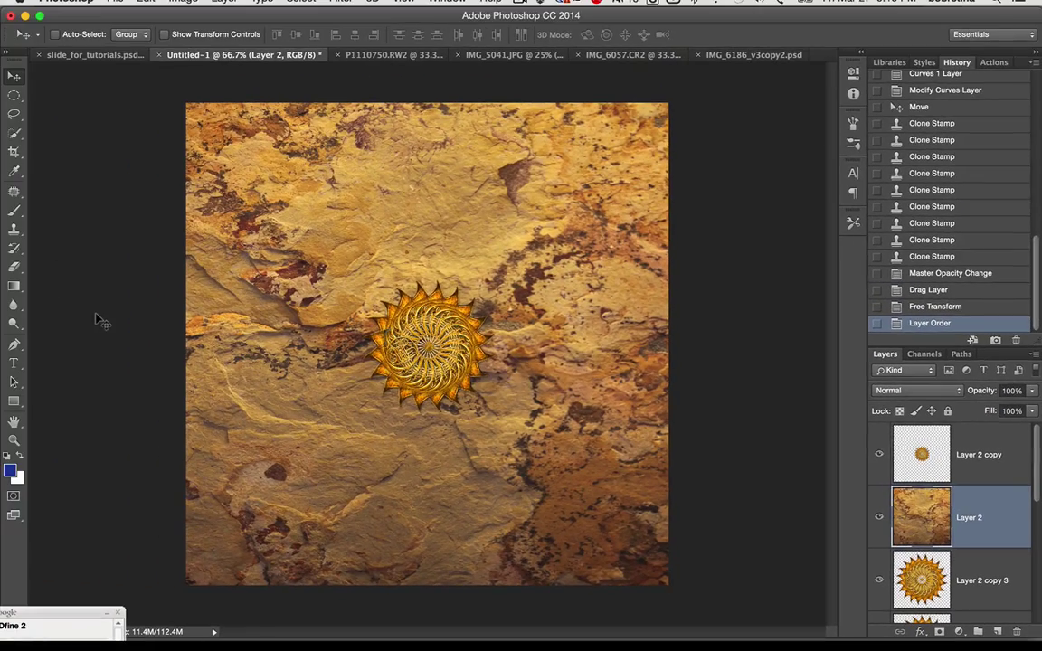
Step: Cycle Layer 2's blend mode through Dissolve and Darken to Multiply
key("shift+plus")
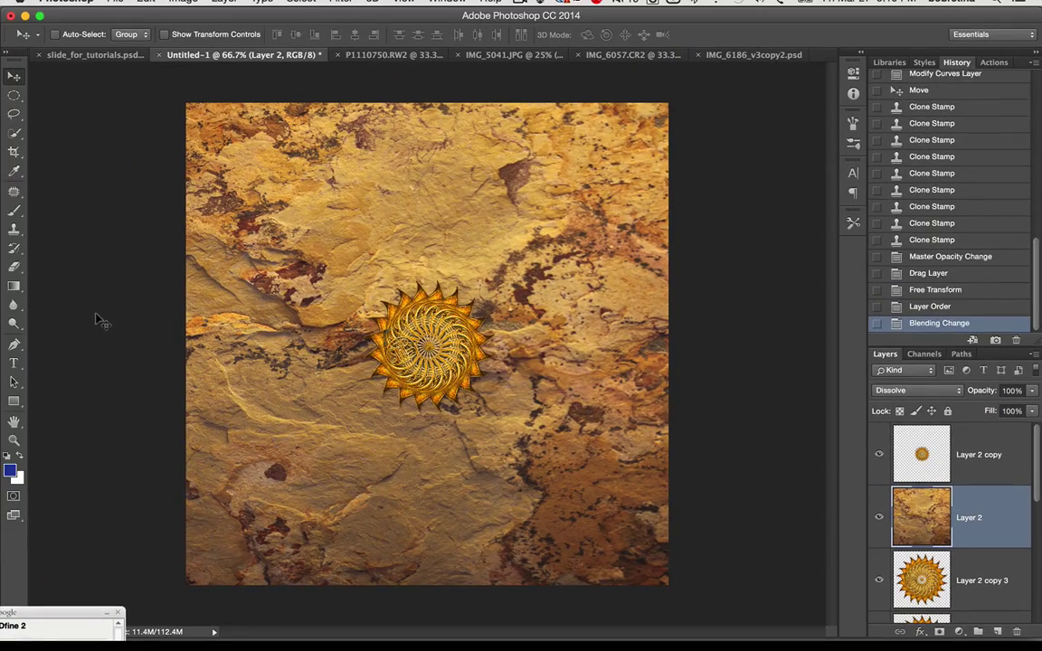
key("shift+plus")
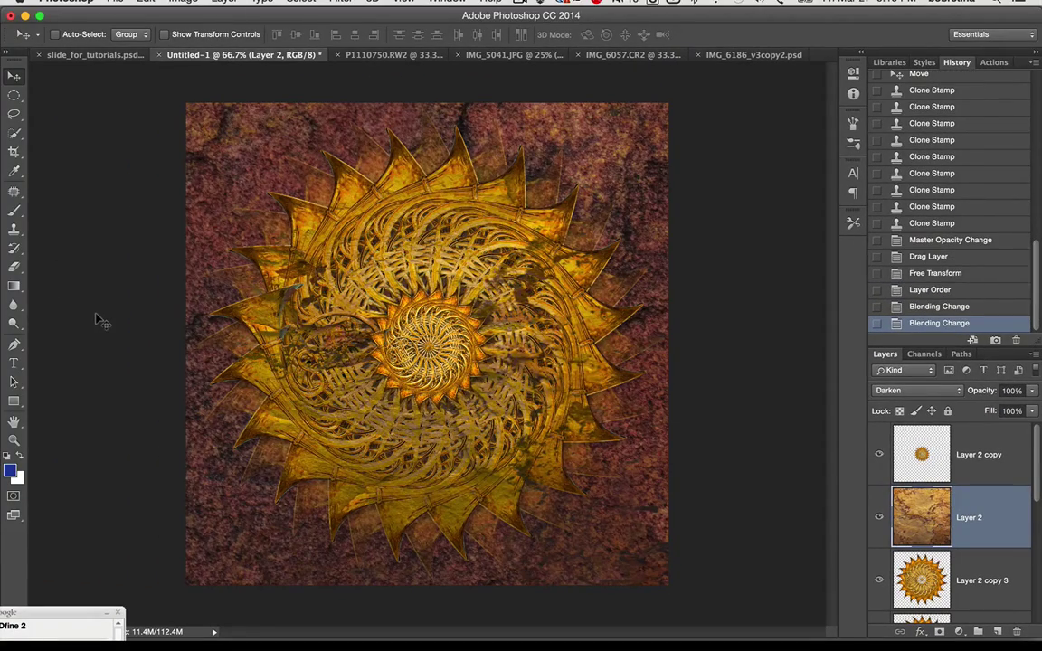
key("shift+plus")
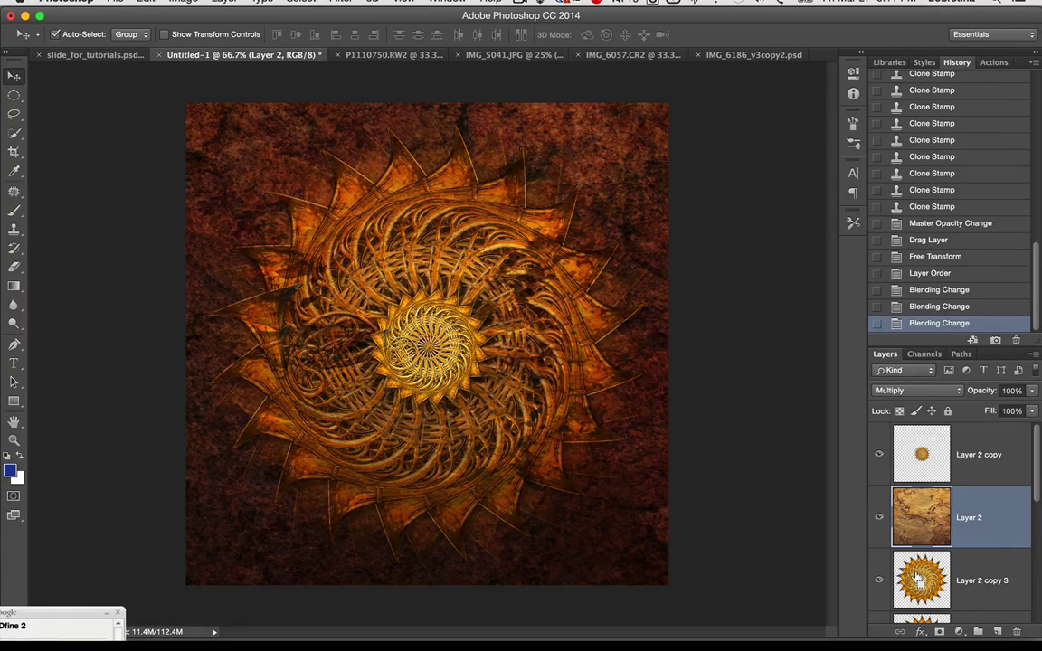
Step: Give Layer 2 an inverted mask from the Layer 2 copy 3 mandala outline, then reload that selection
left_click(920, 577, "super")
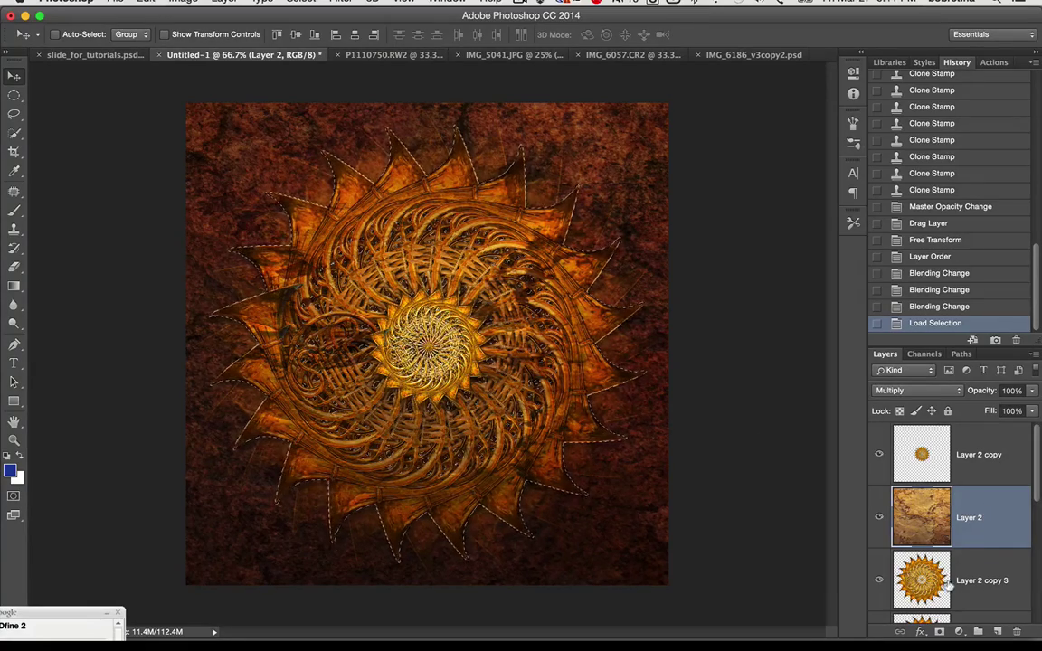
left_click(938, 631)
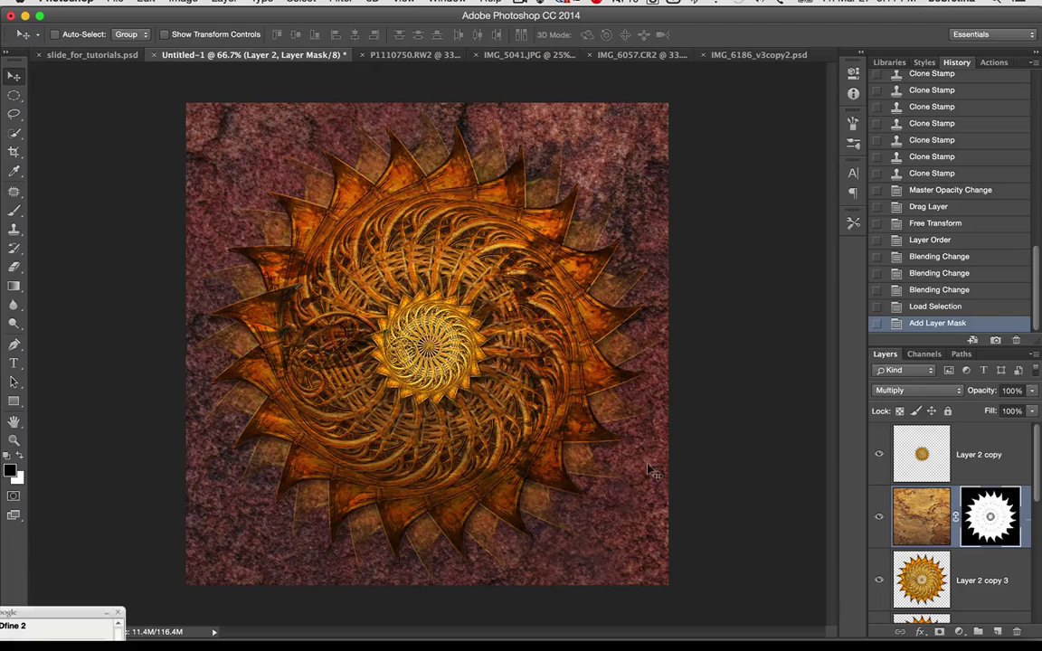
key("super")
key("super+i")
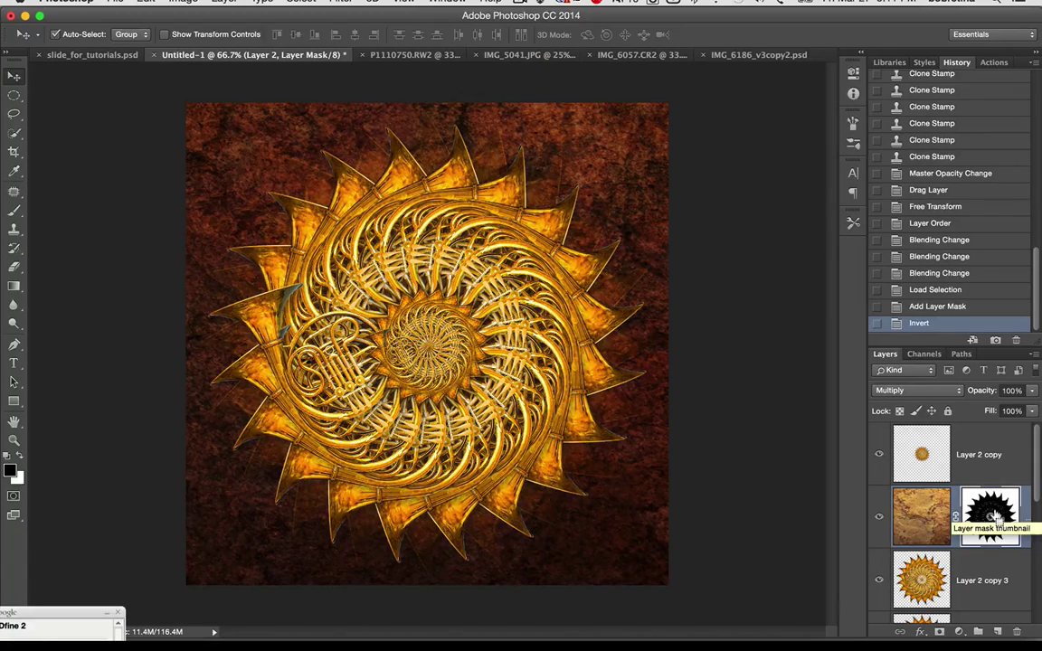
left_click(994, 515, "super")
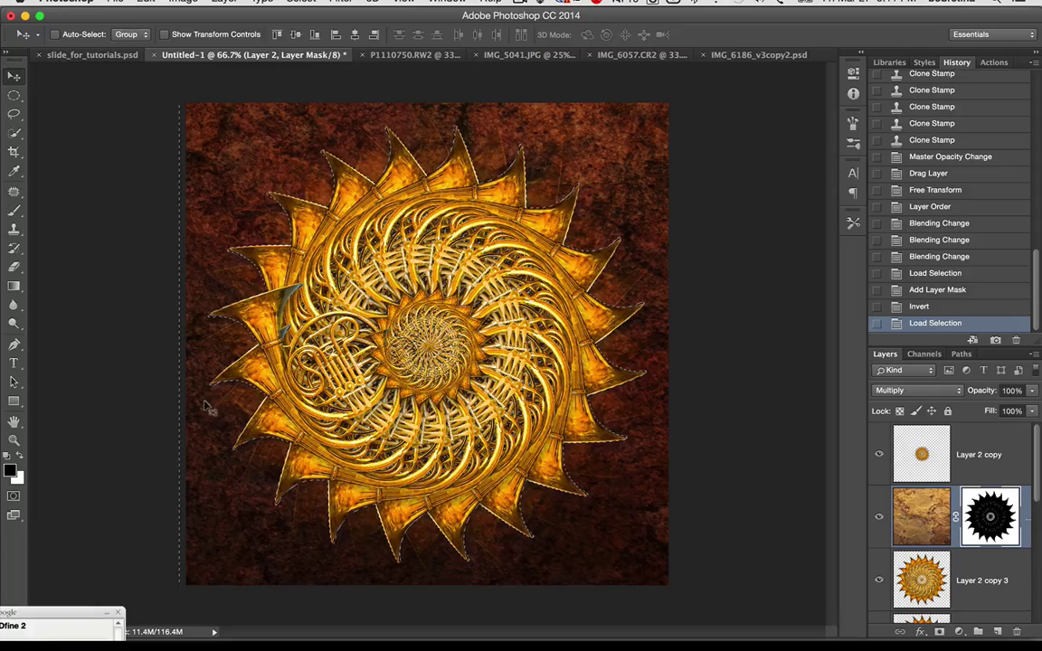
Step: Set the foreground colour to mid grey 818080
left_click(11, 473)
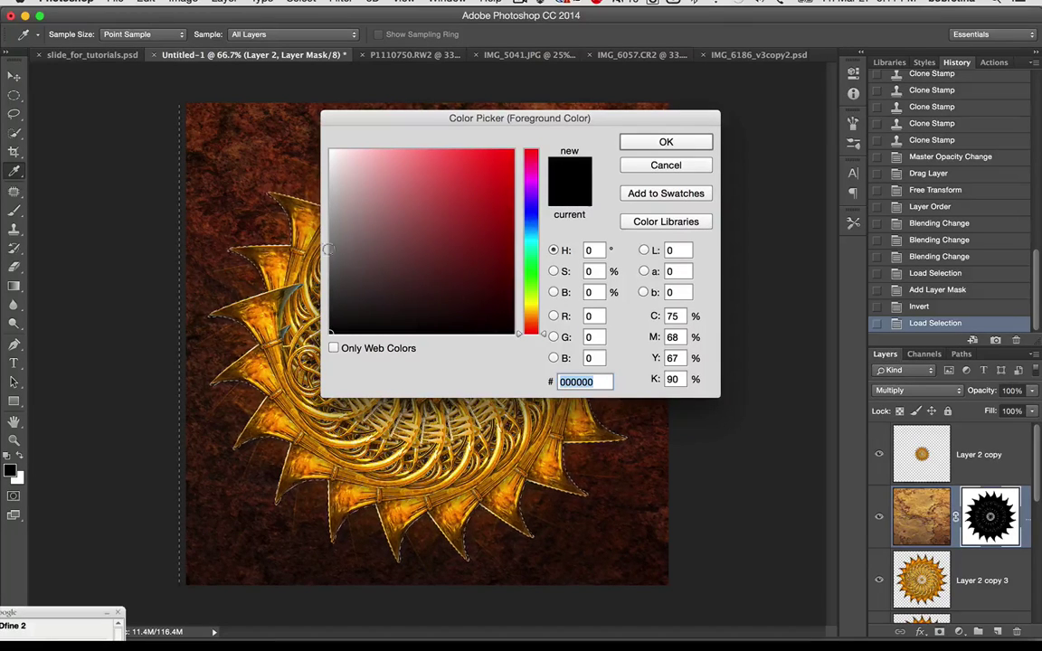
left_click(330, 238)
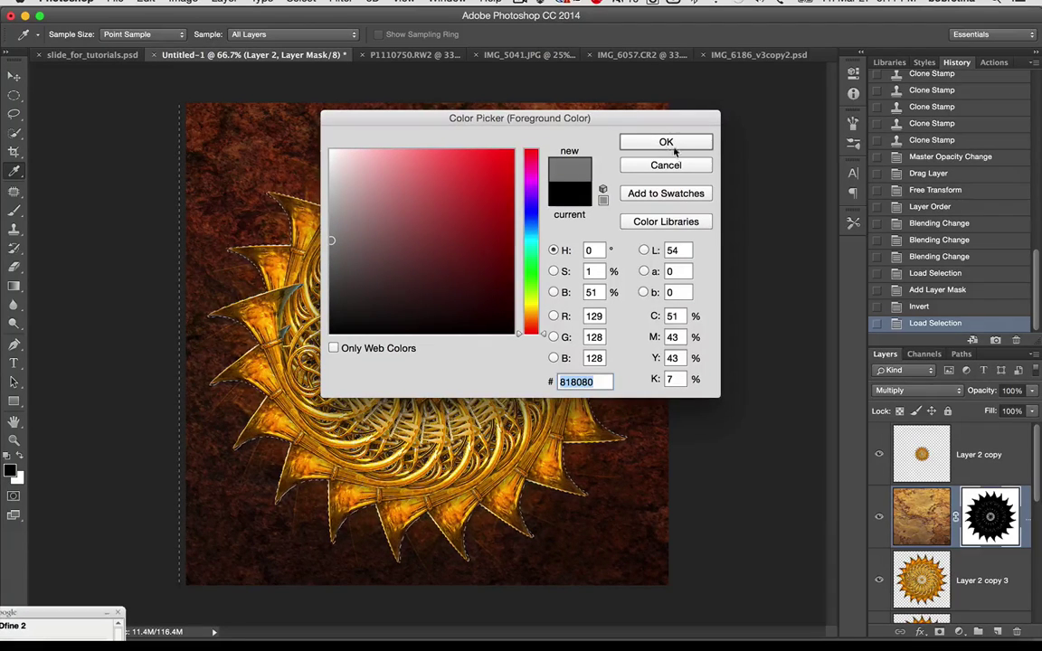
left_click(682, 146)
key("v")
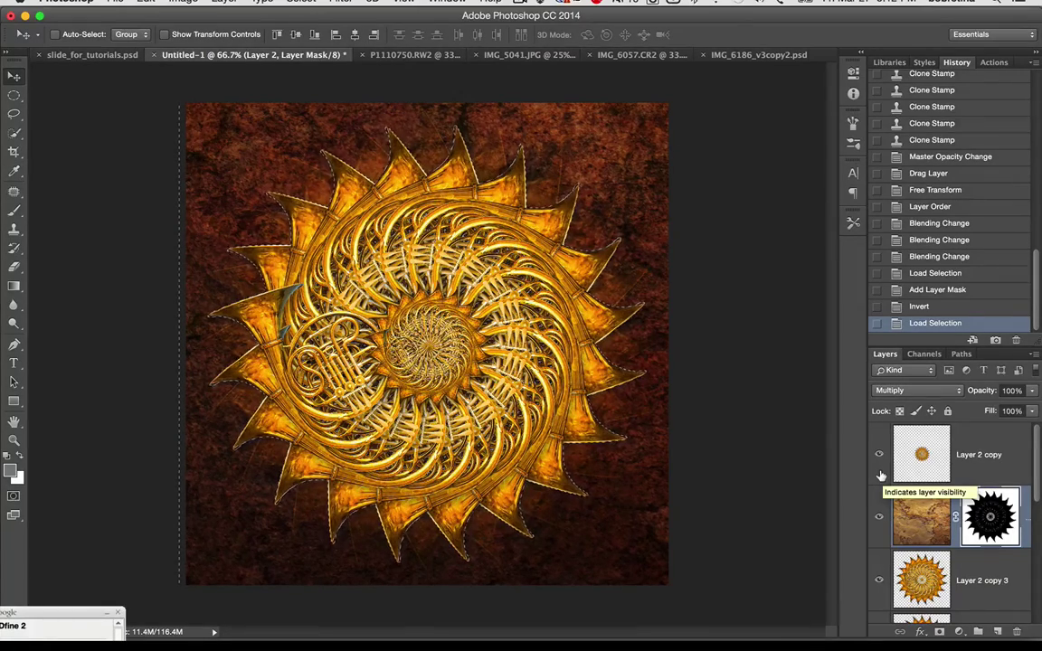
Step: Fill the inverted selection, the mandala area of the rock mask, with grey and deselect
key("alt+BackSpace")
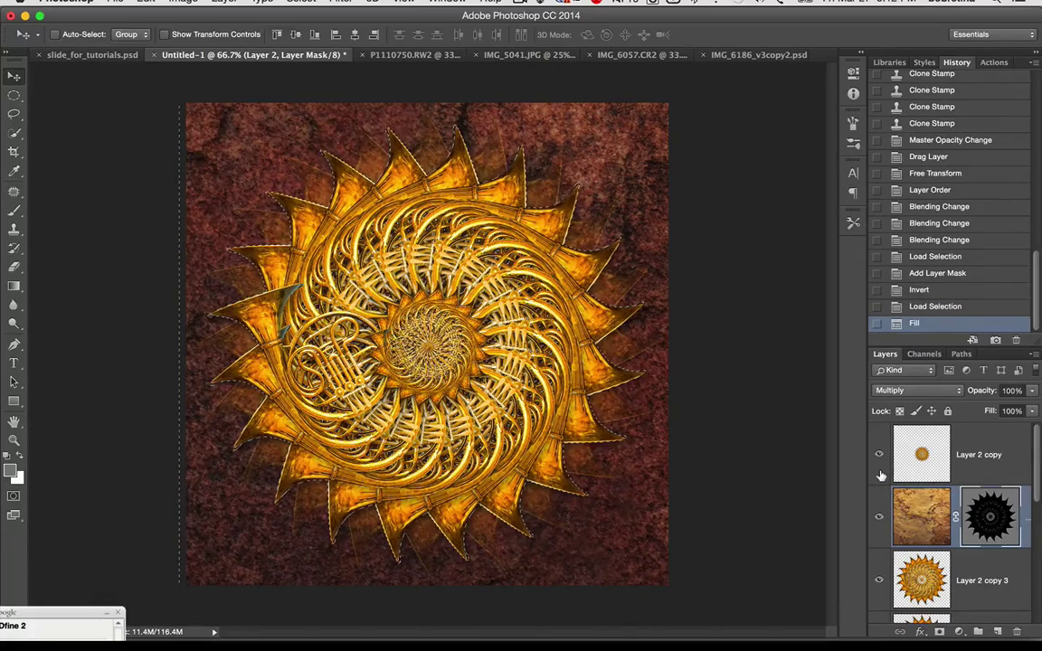
key("ctrl+z")
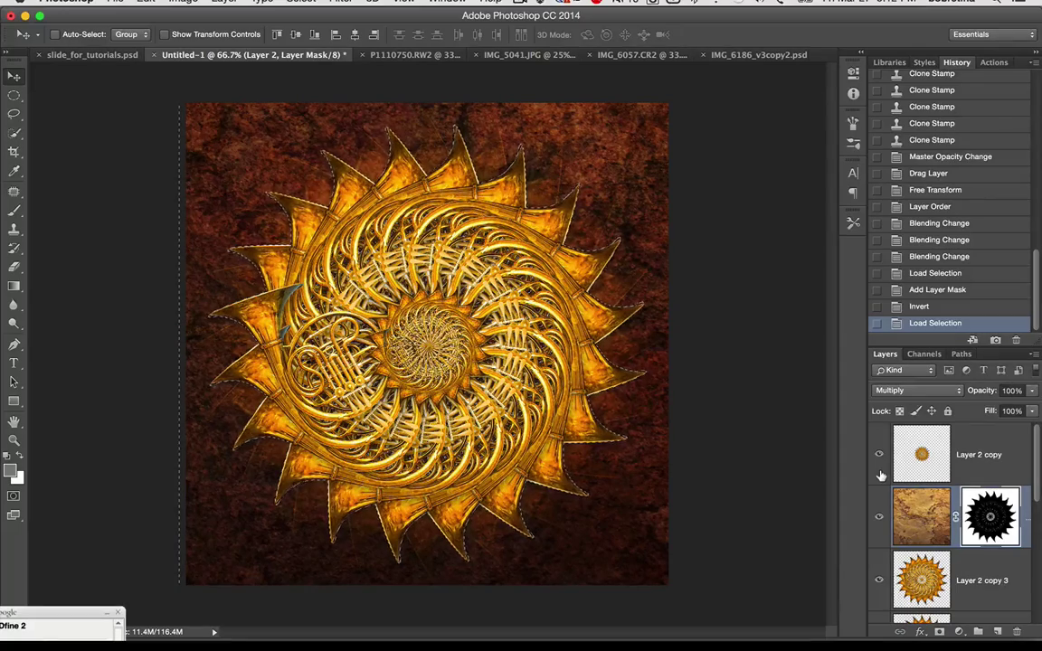
key("ctrl")
key("ctrl+shift+i")
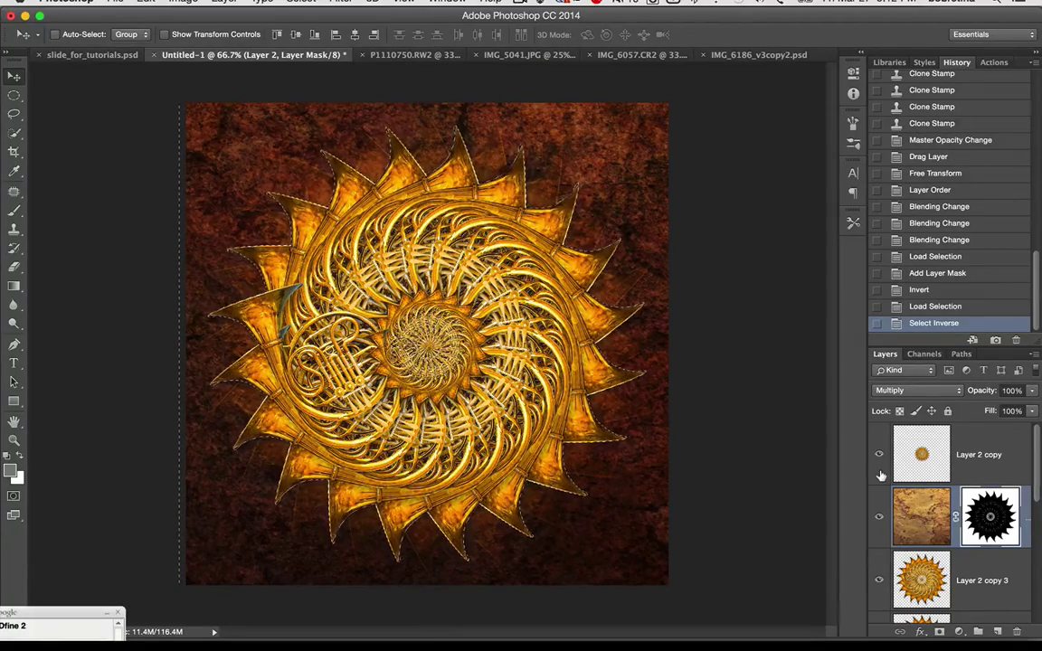
key("alt+BackSpace")
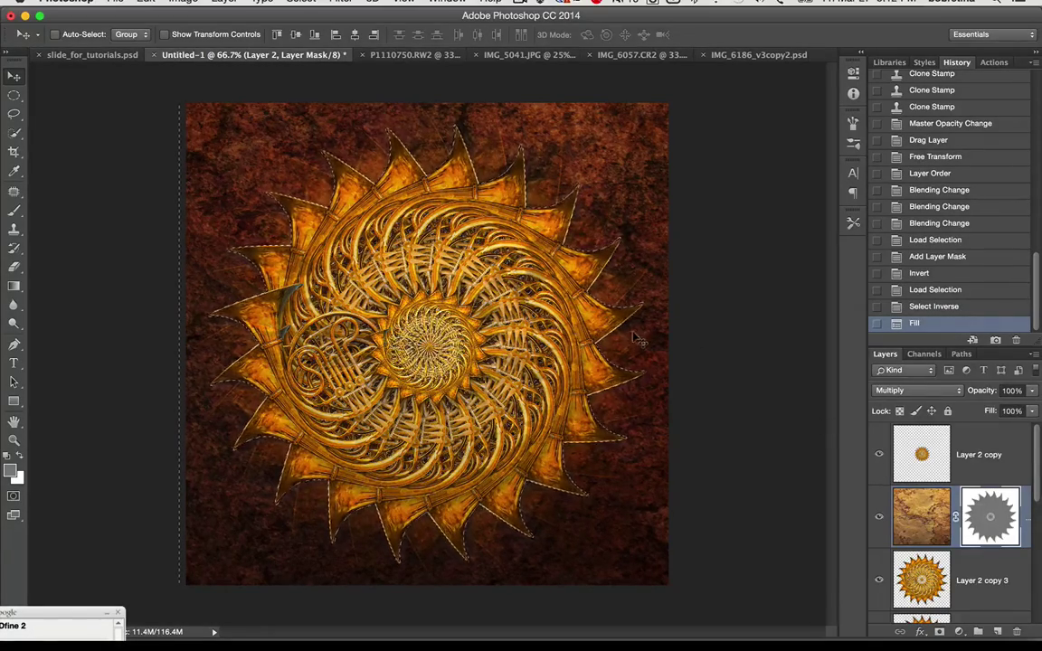
key("ctrl")
key("ctrl+d")
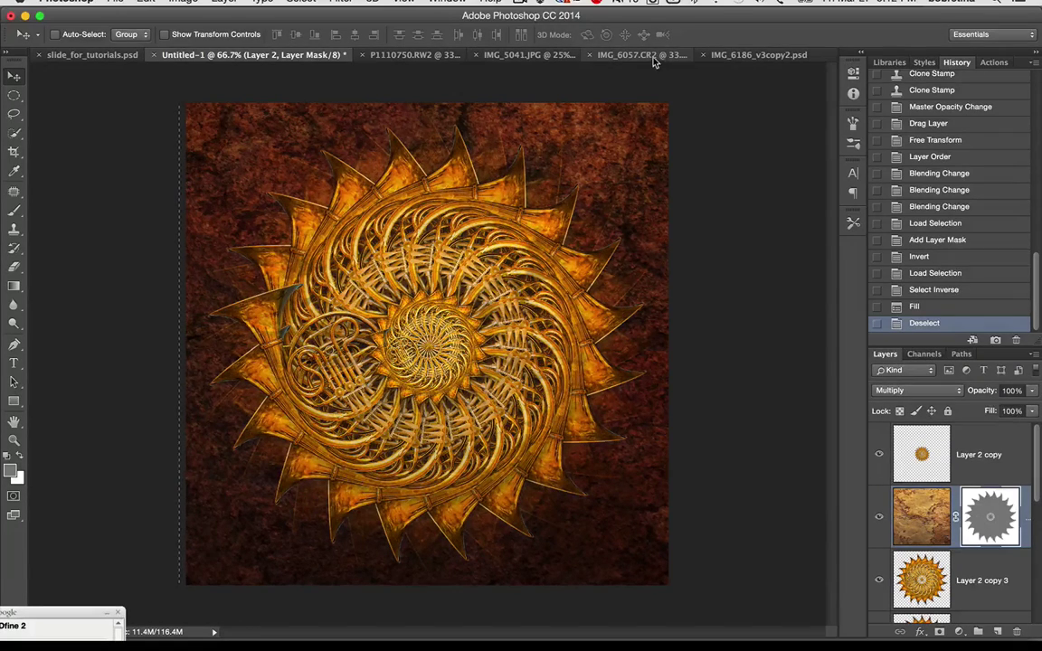
Step: Bring the yellow flower petals image into the mandala document as Layer 3 at the top
left_click(599, 55)
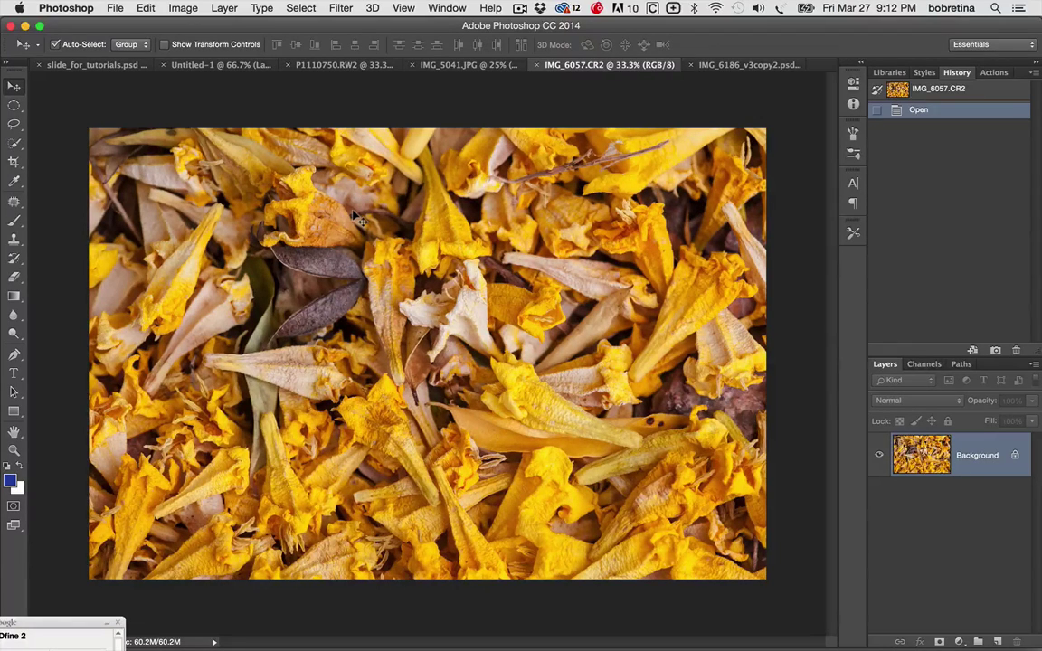
left_click(210, 65)
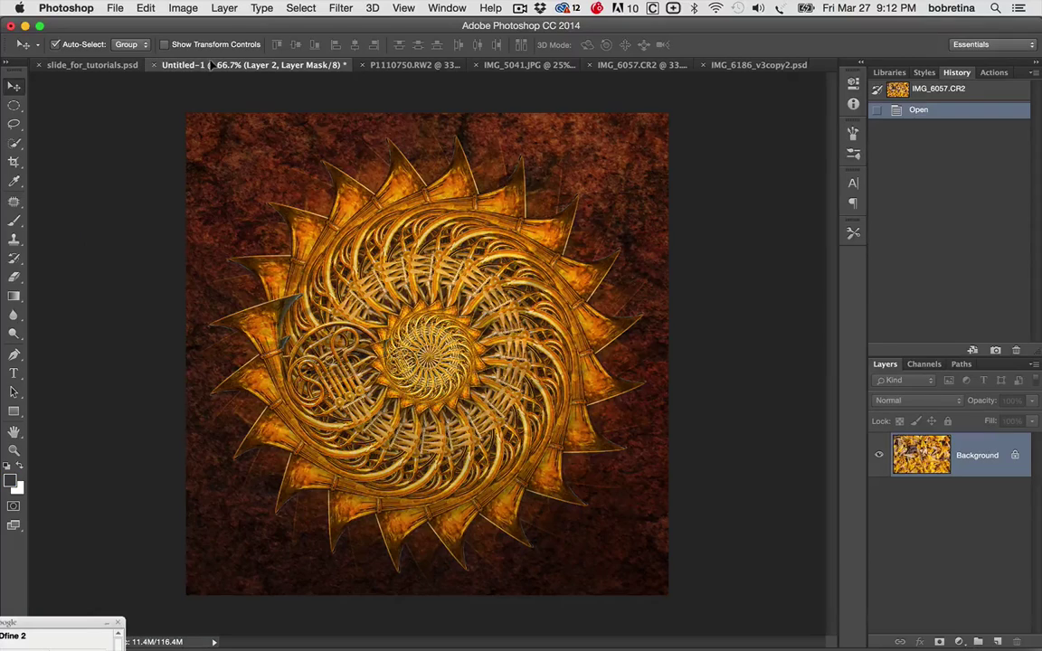
left_click_drag(412, 263, 416, 269)
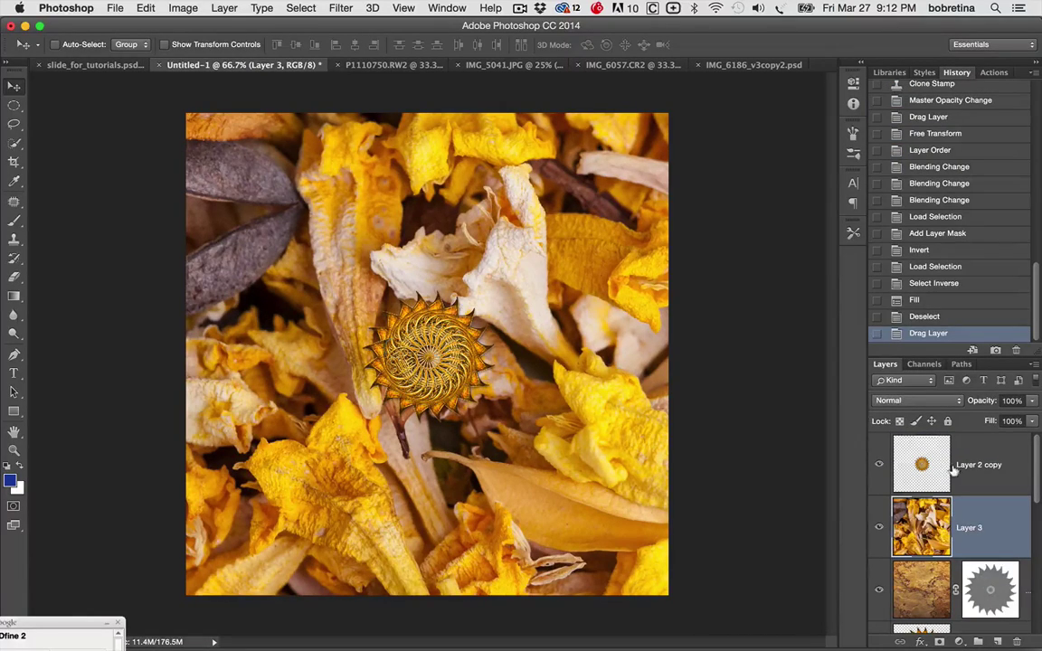
left_click_drag(999, 523, 990, 457)
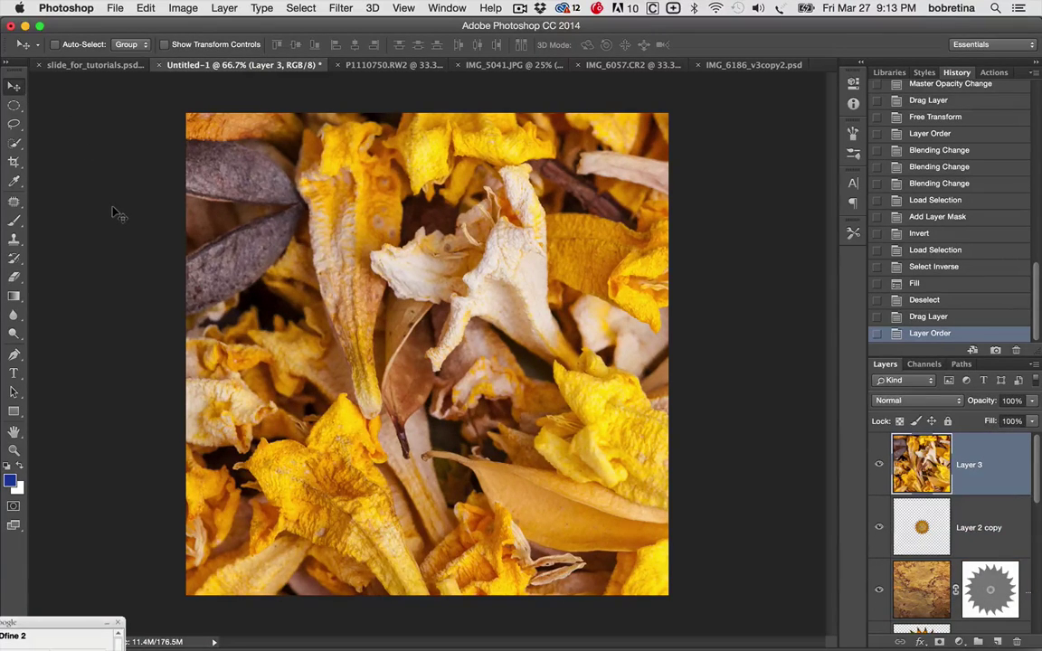
Step: Cycle Layer 3's blend modes through Darken, Color Burn, Darker Color, Lighten and Lighter Color
key("shift+plus")
key("shift+plus")
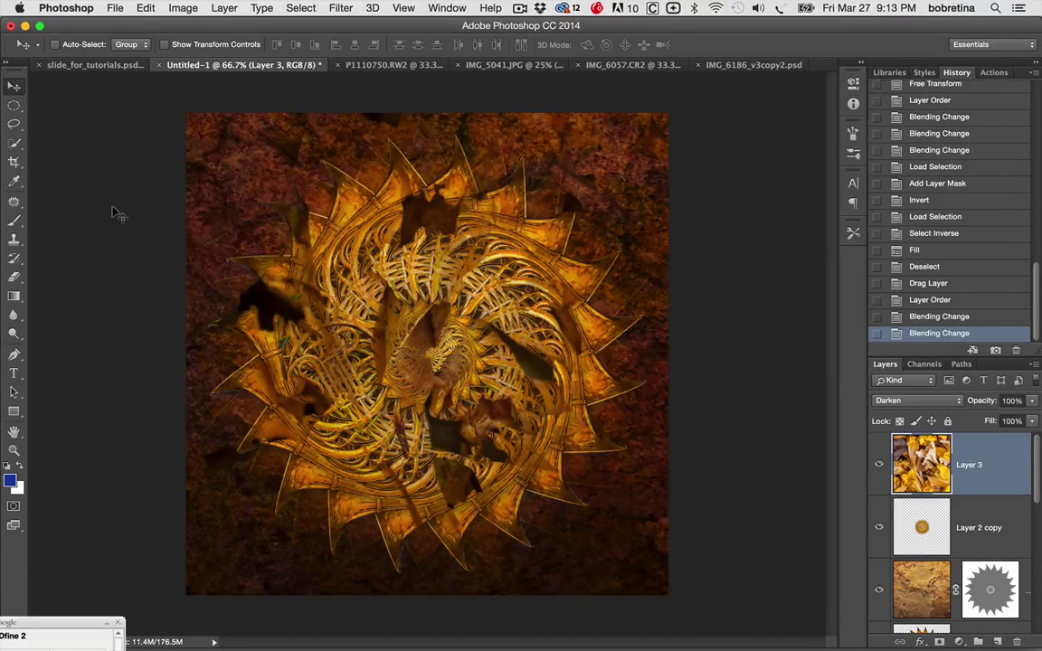
key("shift+plus")
key("shift+plus")
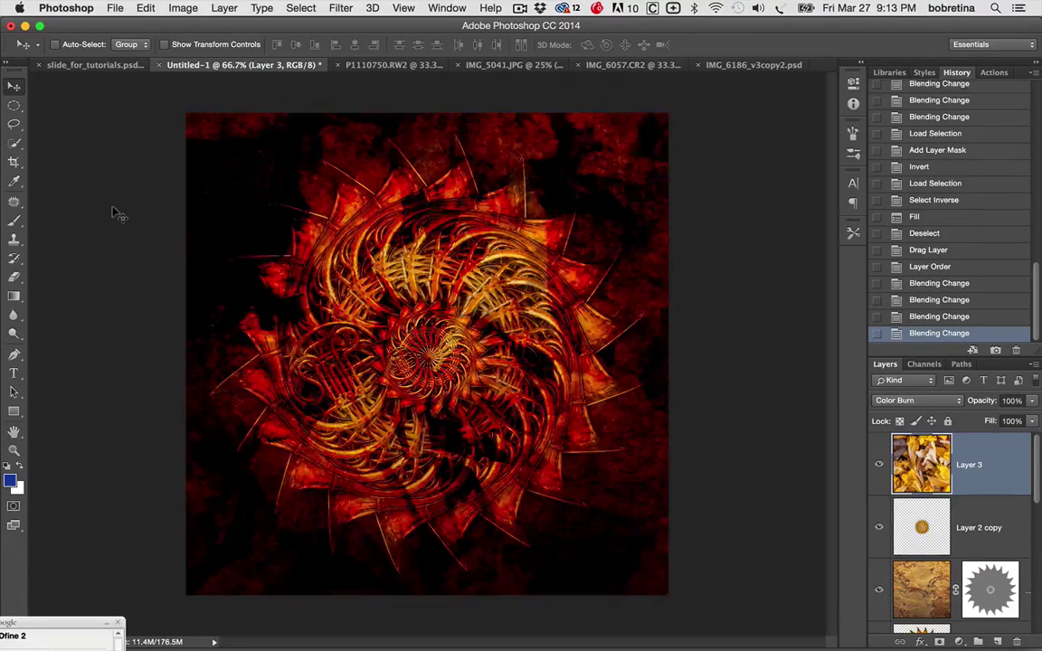
key("shift+plus")
key("shift+plus")
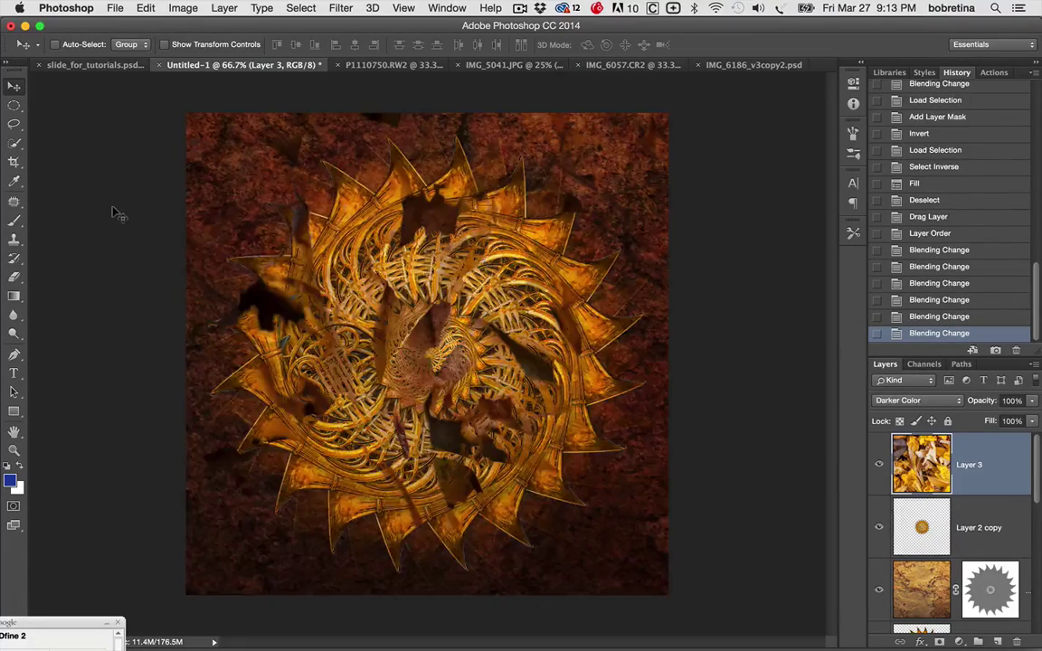
key("shift+plus")
key("shift+plus")
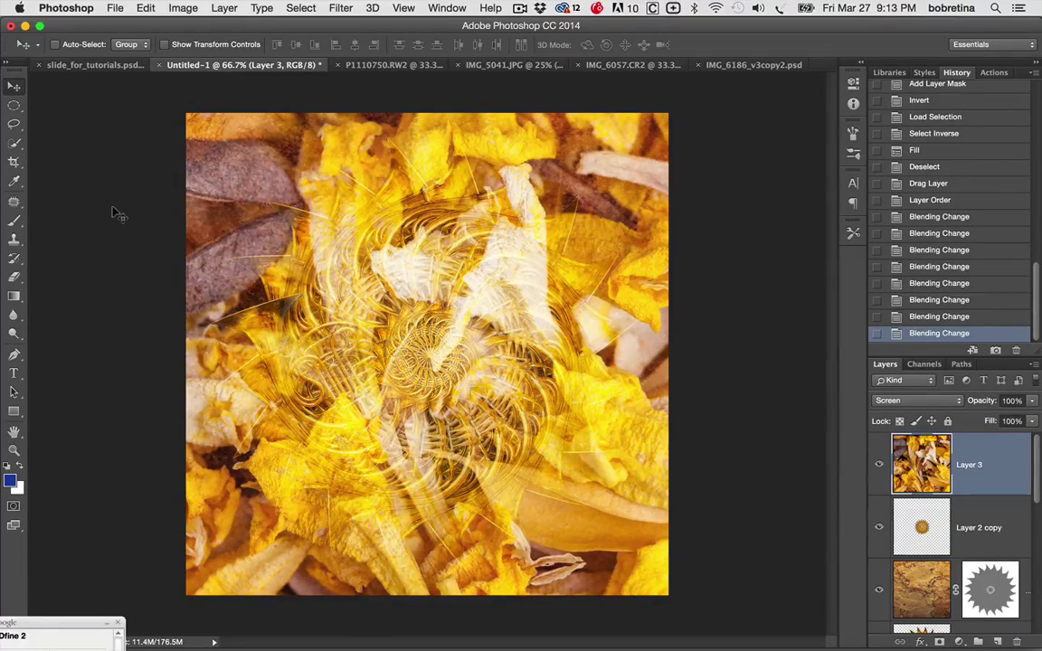
key("shift+plus")
key("shift+plus")
key("shift+plus")
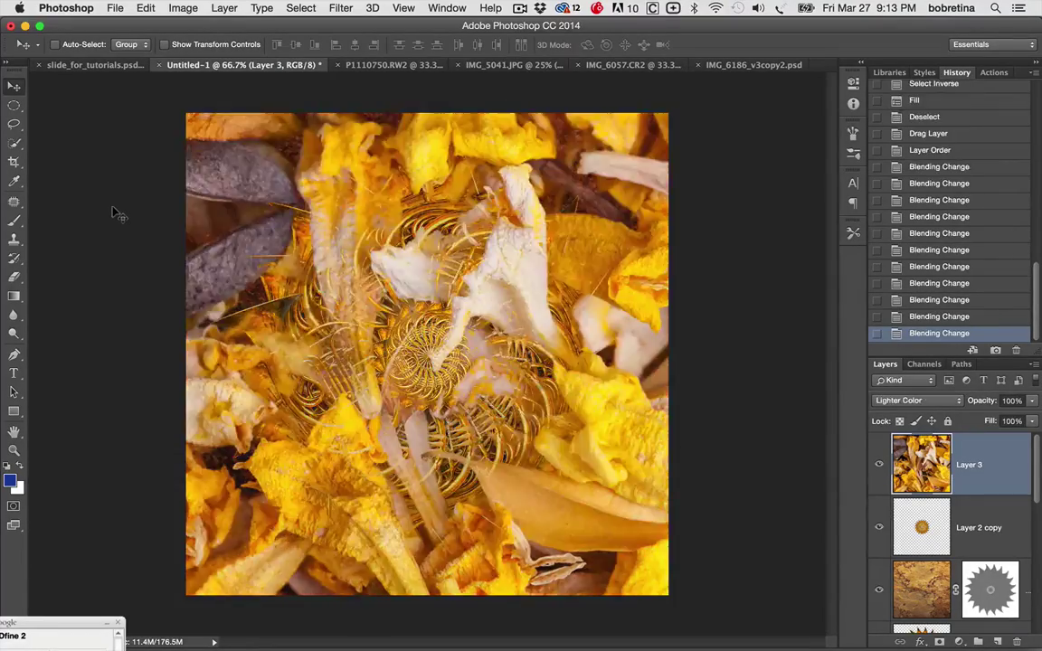
key("shift+plus")
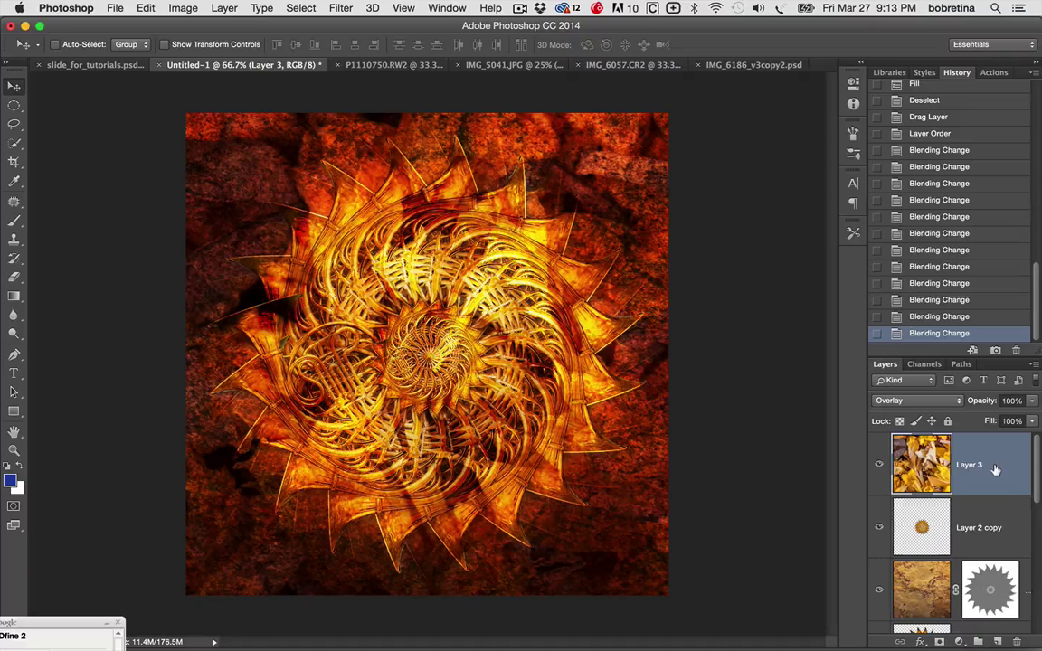
Step: Move Layer 3 down the layer stack to sit beneath Layer 2 copy 3
left_click_drag(995, 469, 989, 615)
scroll(939, 582, "down", 3)
scroll(938, 581, "down", 2)
left_click_drag(959, 445, 968, 520)
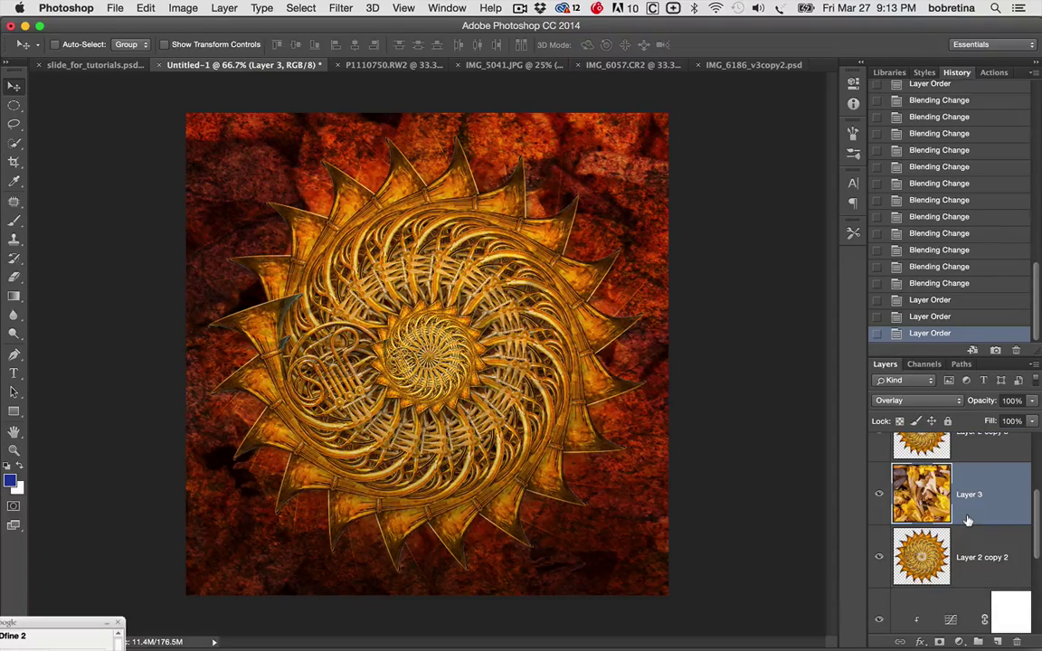
left_click_drag(979, 495, 961, 457)
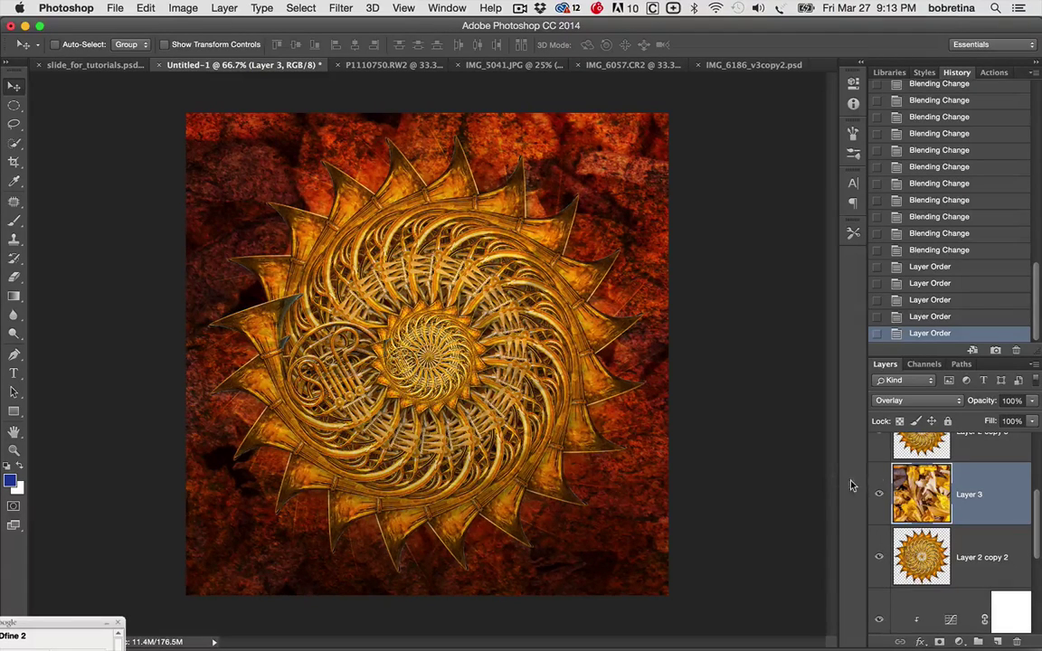
scroll(901, 489, "up", 3)
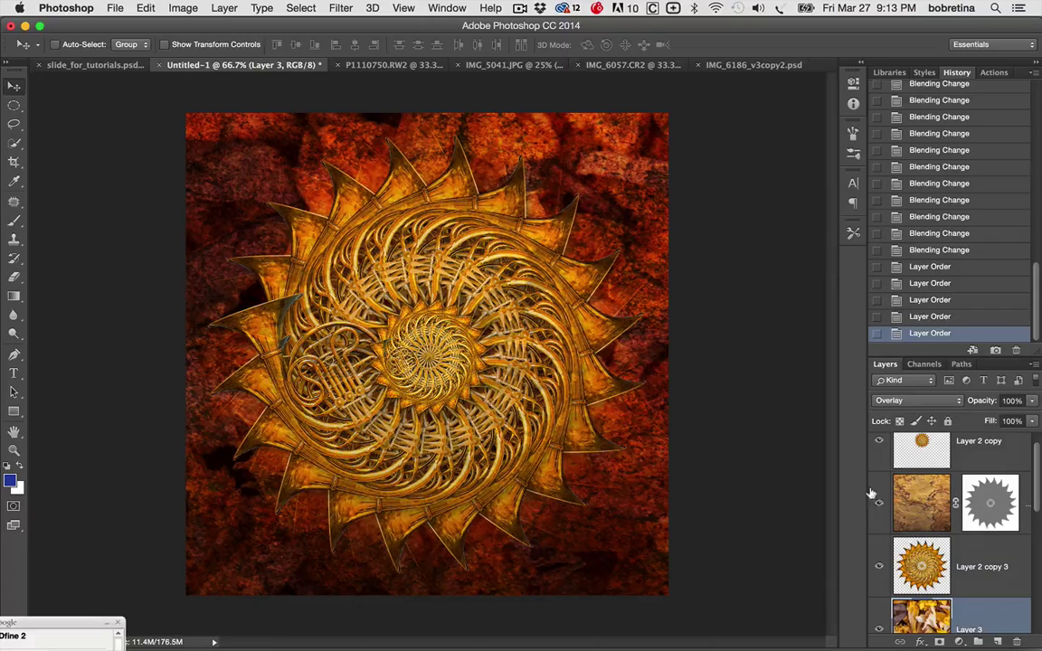
Step: Add a drop shadow to Layer 2 copy 3 with 53% opacity, 46 px distance and 51 px size
left_click(969, 566)
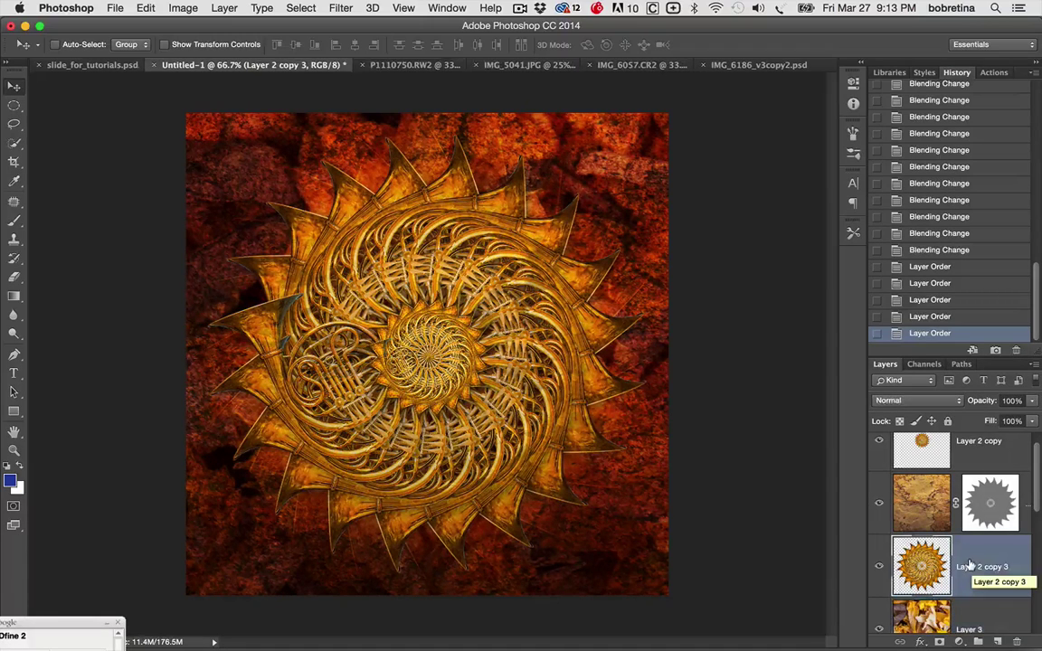
left_click(920, 642)
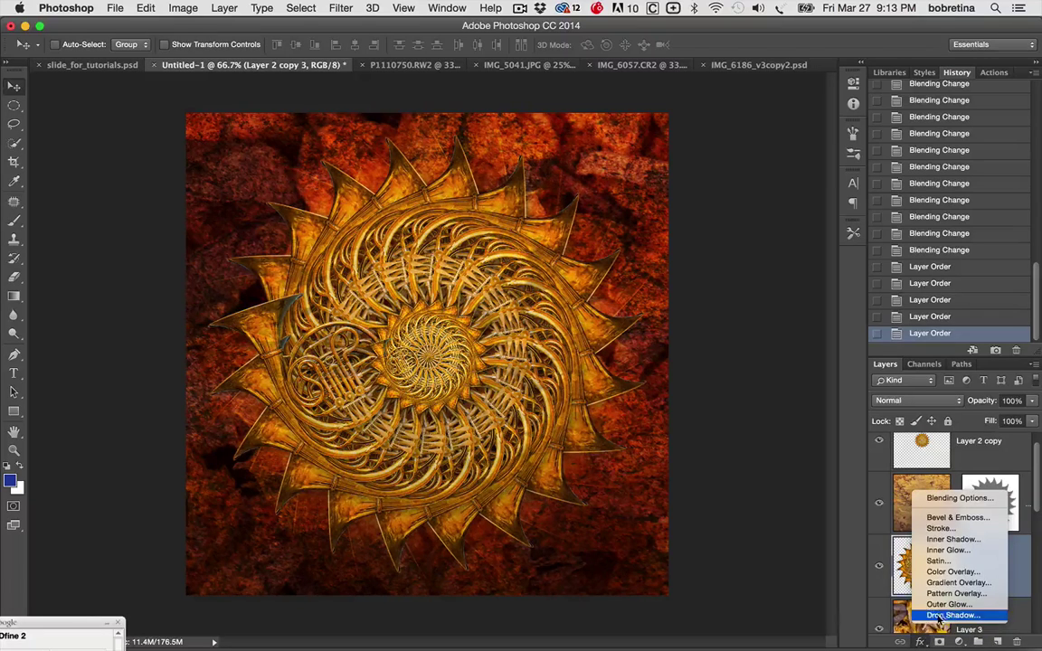
left_click(941, 616)
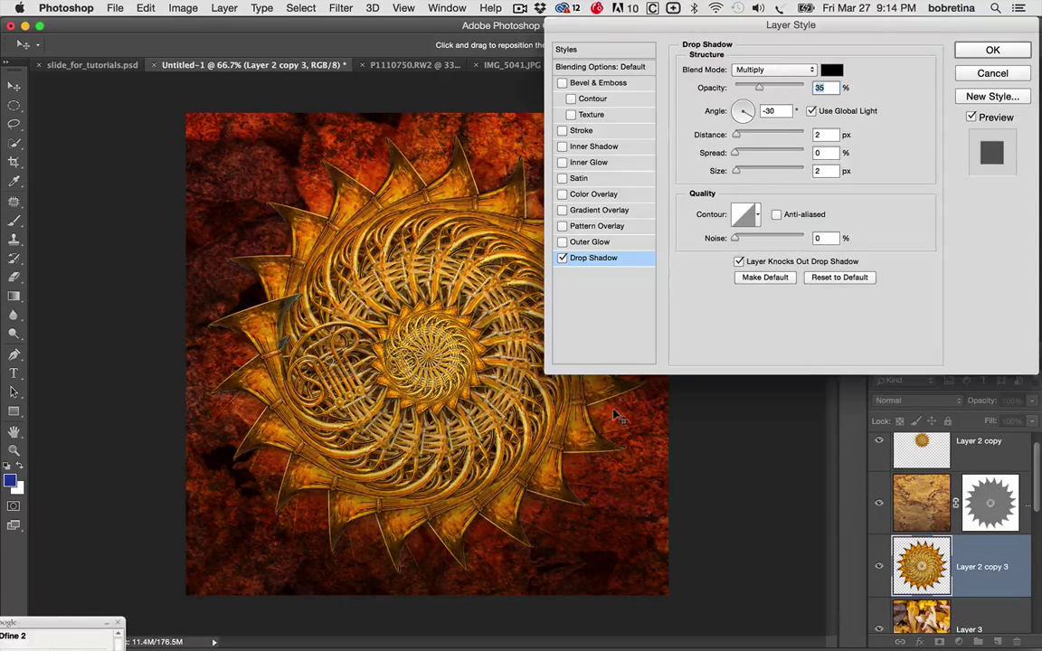
mouse_move(573, 434)
left_mouse_down()
mouse_move(543, 411)
mouse_move(577, 441)
left_mouse_up()
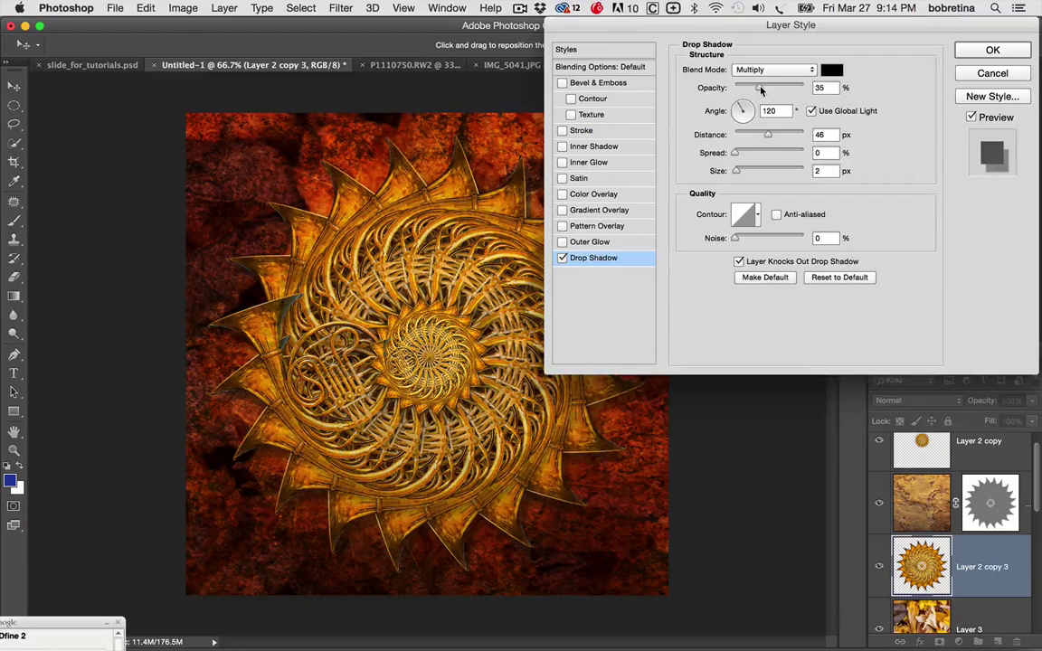
left_click_drag(760, 87, 771, 87)
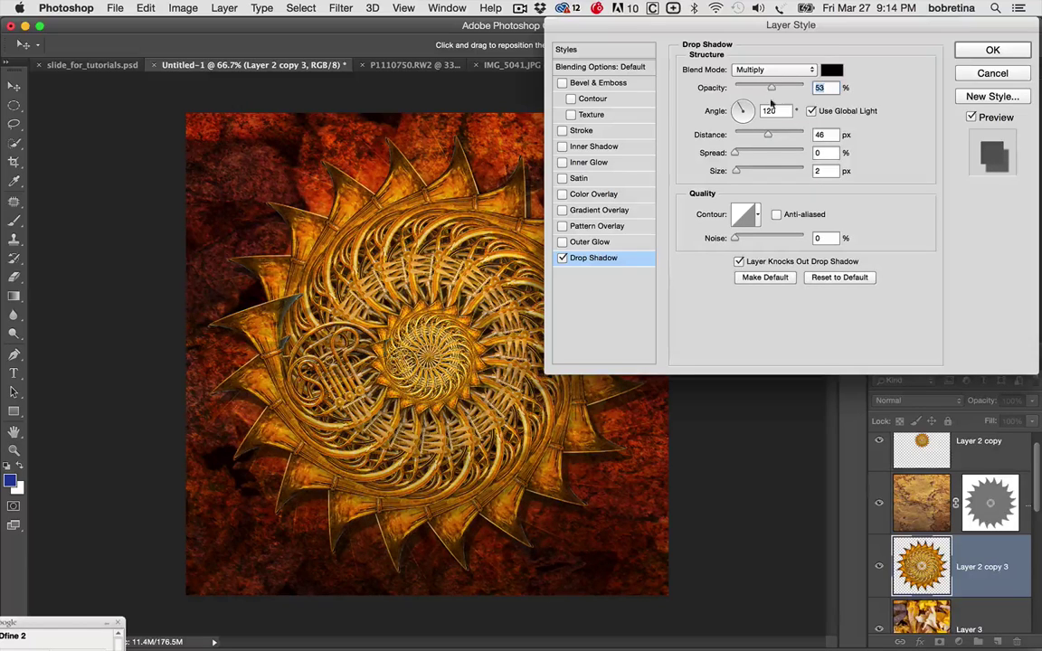
left_click_drag(737, 173, 752, 170)
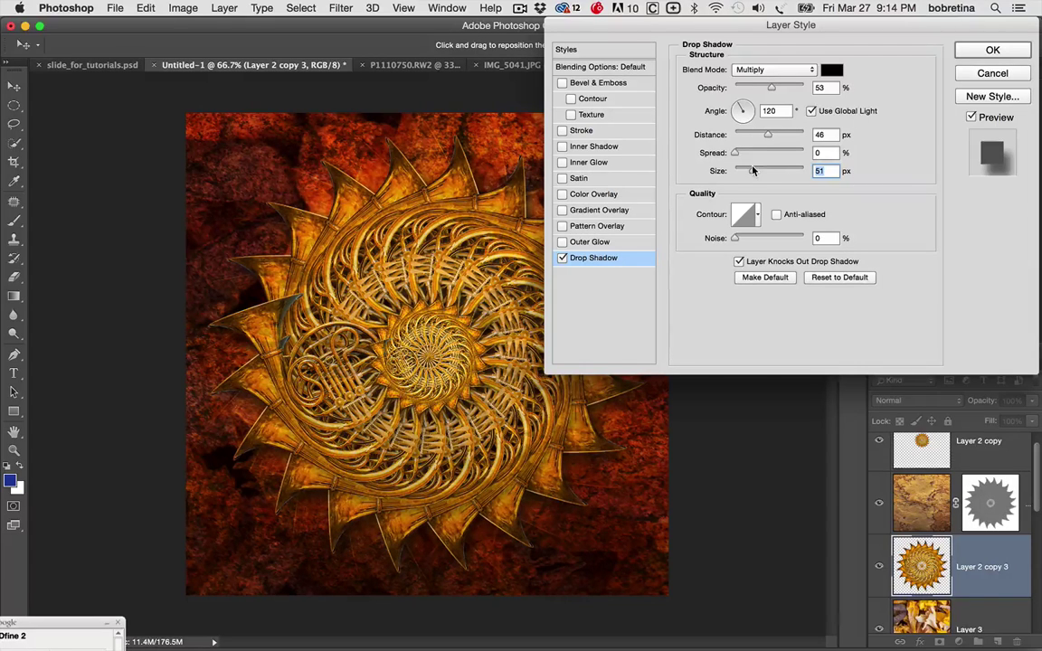
Step: Apply the drop shadow and copy it onto Layer 2 copy 2
left_click(1010, 50)
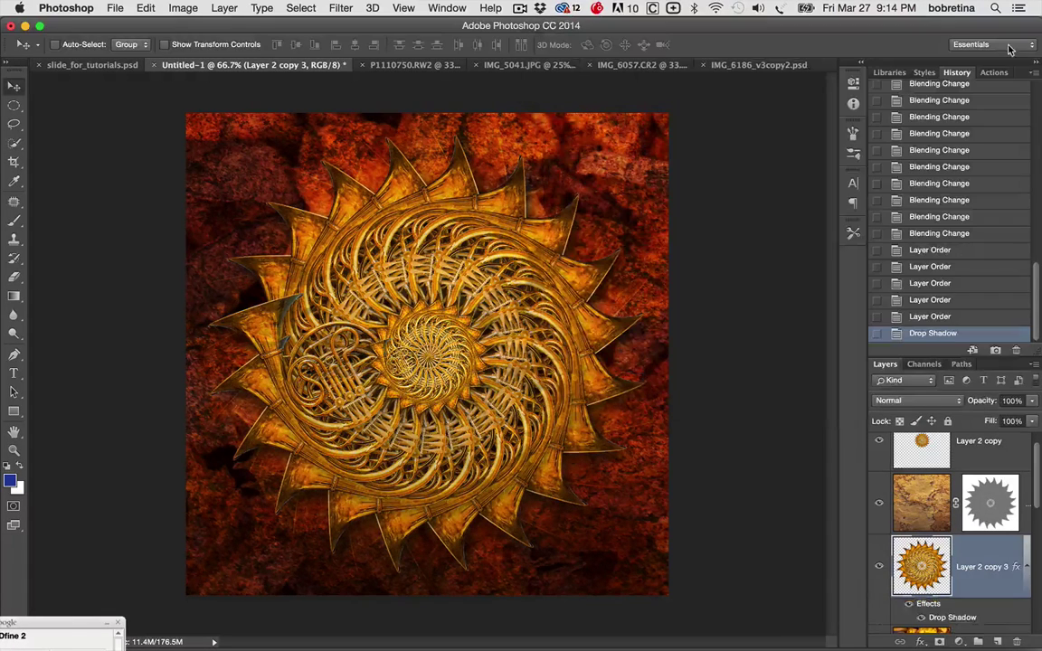
left_click_drag(1037, 488, 1037, 522)
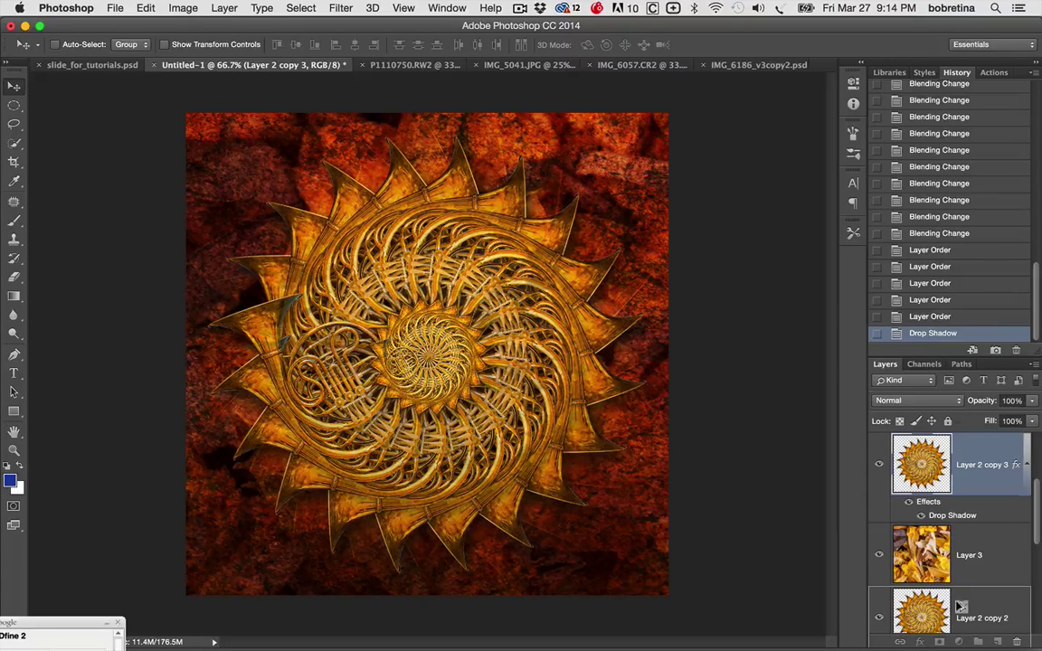
left_click_drag(960, 606, 960, 608)
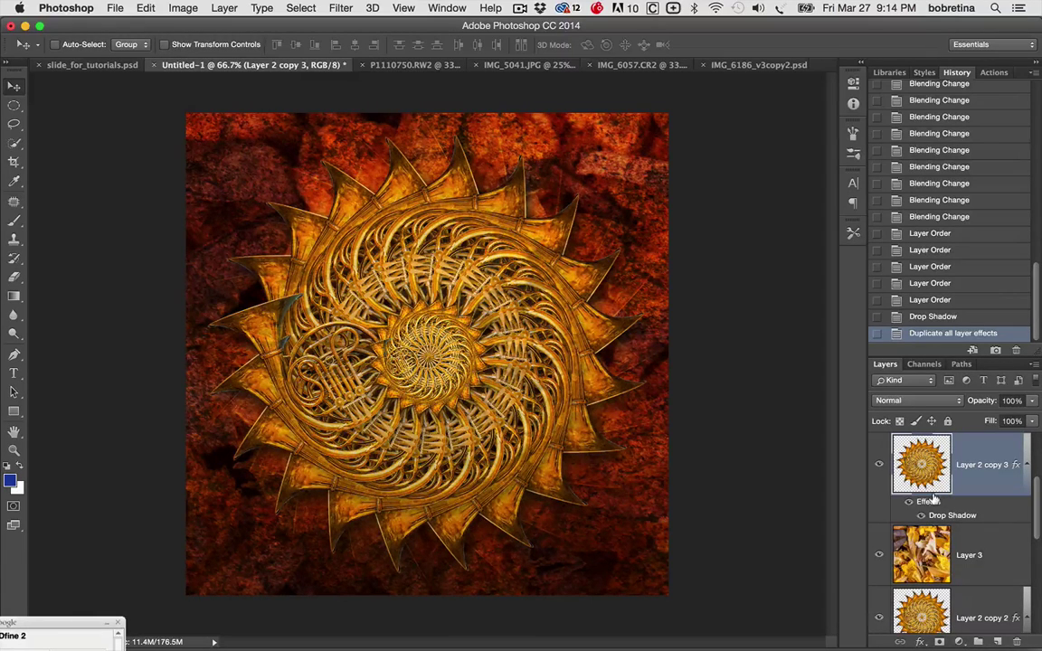
left_click_drag(933, 500, 970, 554)
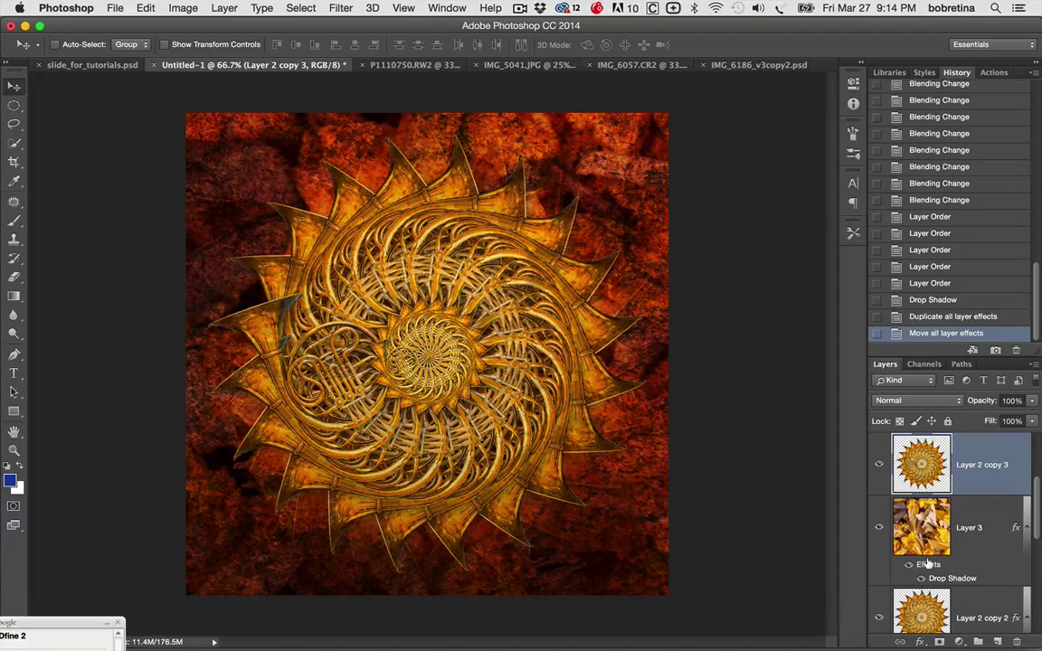
left_click_drag(948, 465, 948, 465)
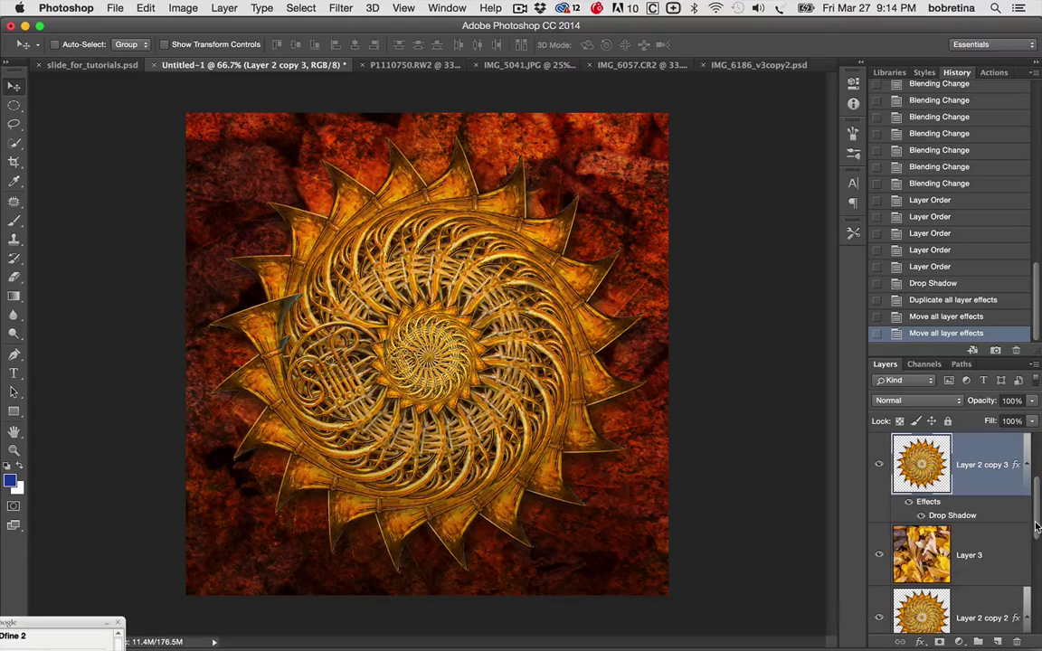
Step: Set Layer 2 copy 2's opacity to 48%
scroll(1037, 525, "down", 2)
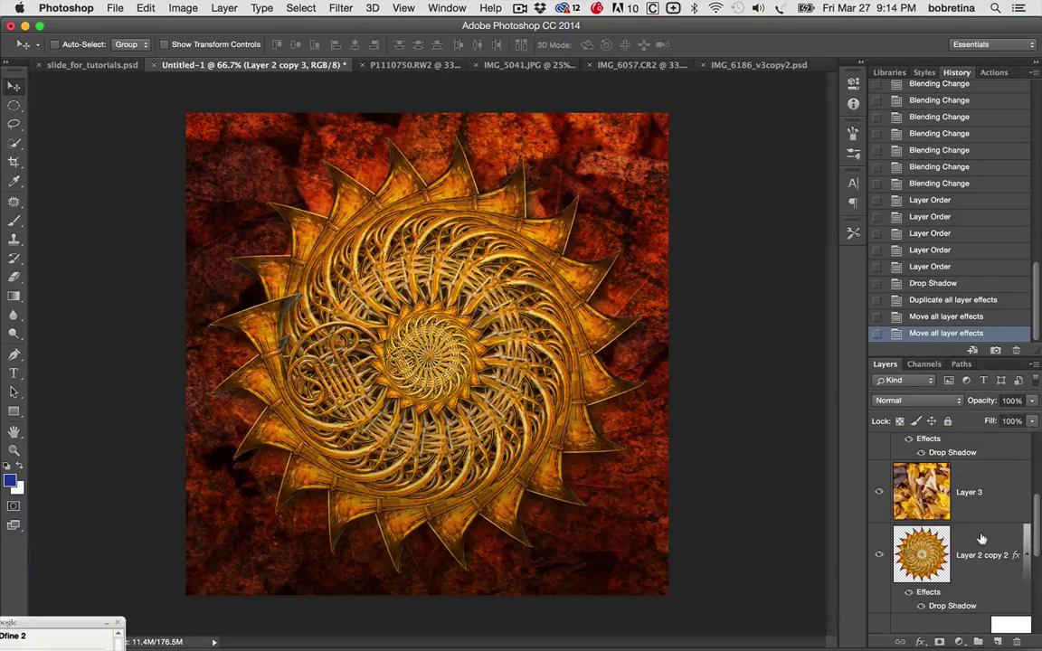
left_click(984, 543)
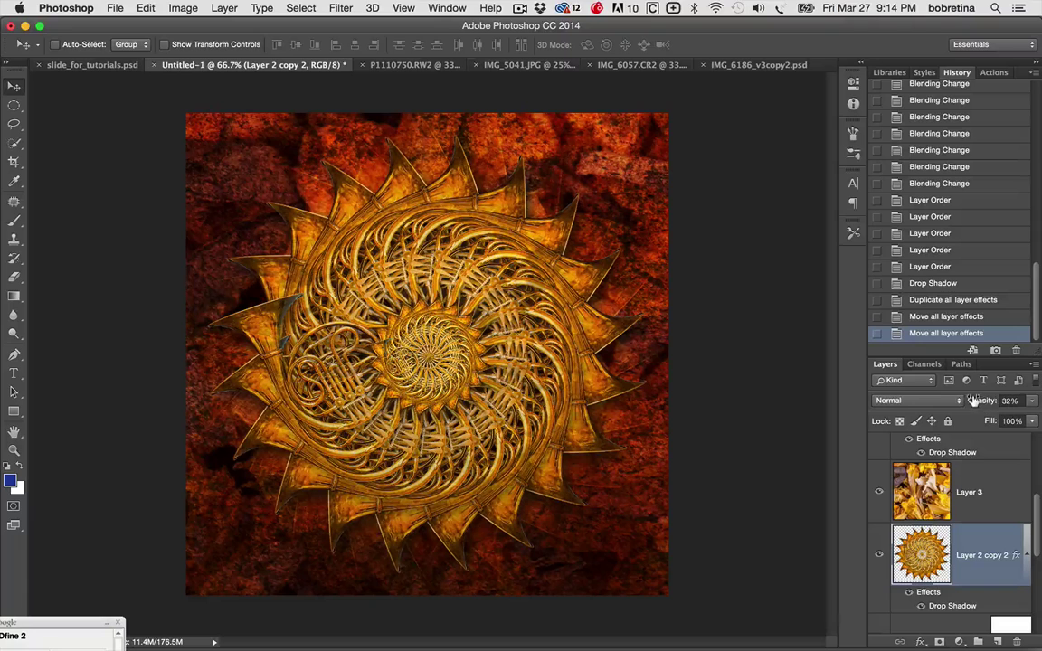
left_click_drag(973, 401, 985, 399)
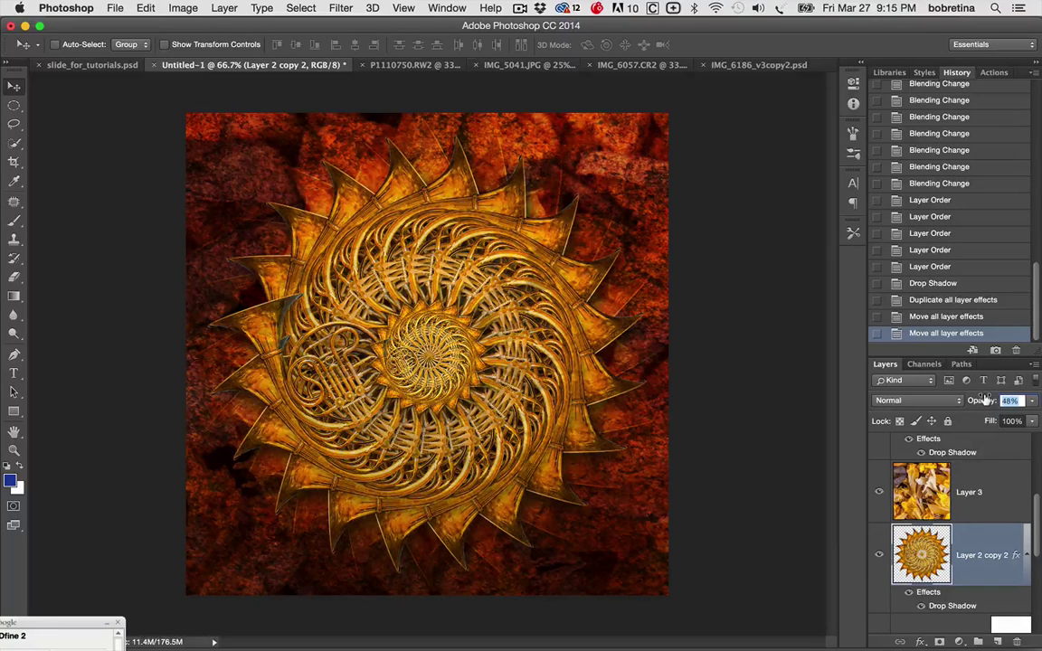
left_click_drag(985, 399, 986, 399)
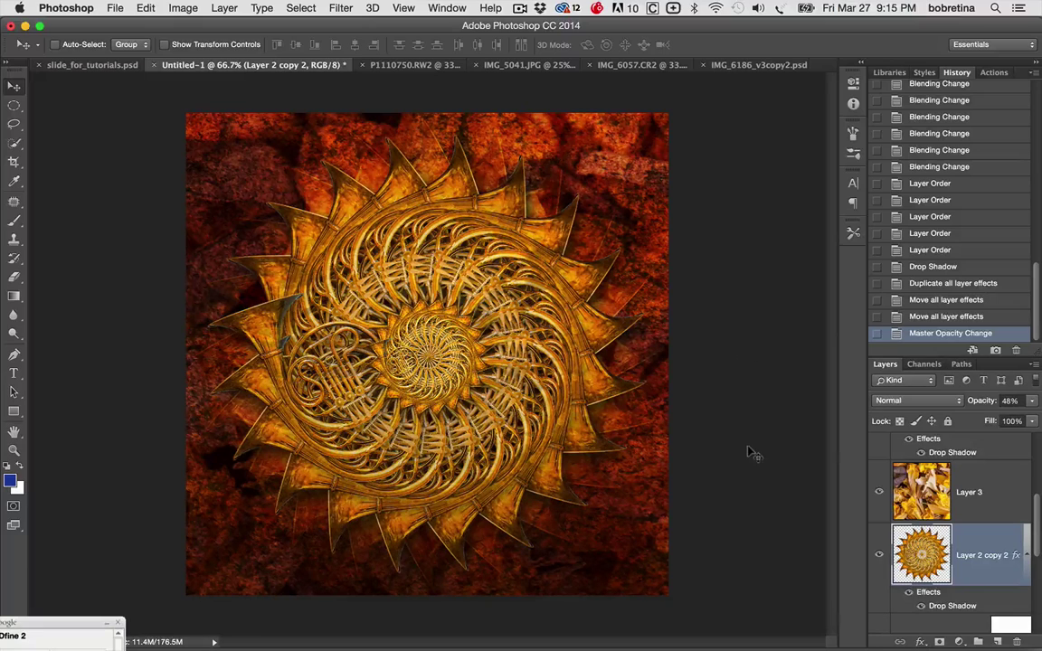
Step: Compare the look with Layer 0 hidden, then lower the Layer 1 texture's opacity to 60%
scroll(1038, 516, "down", 5)
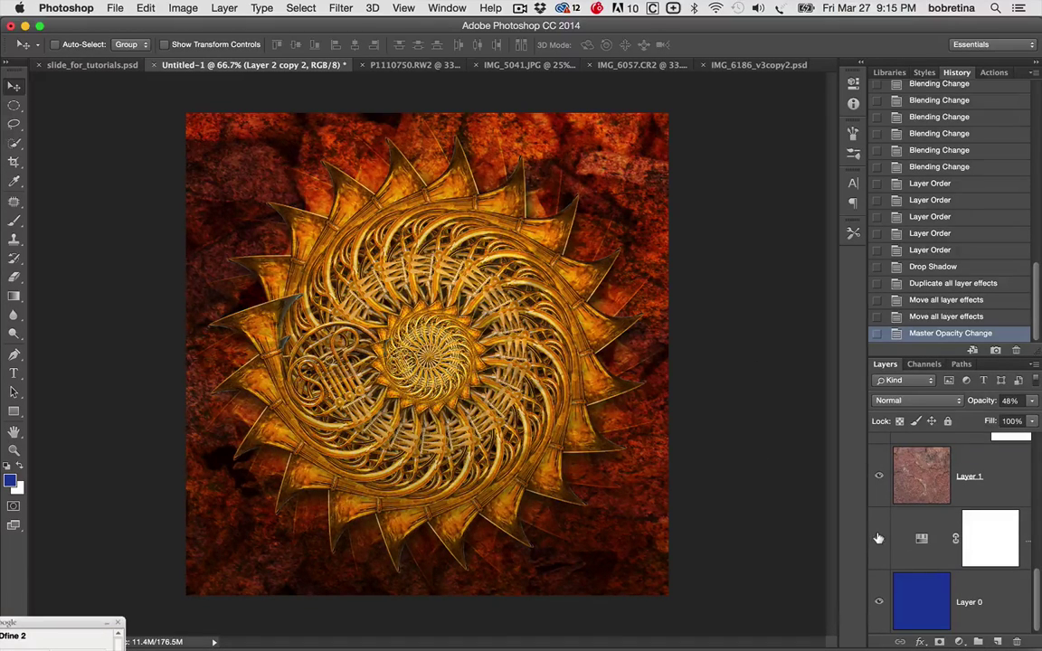
left_click(878, 604)
left_click(878, 601)
left_click(1002, 470)
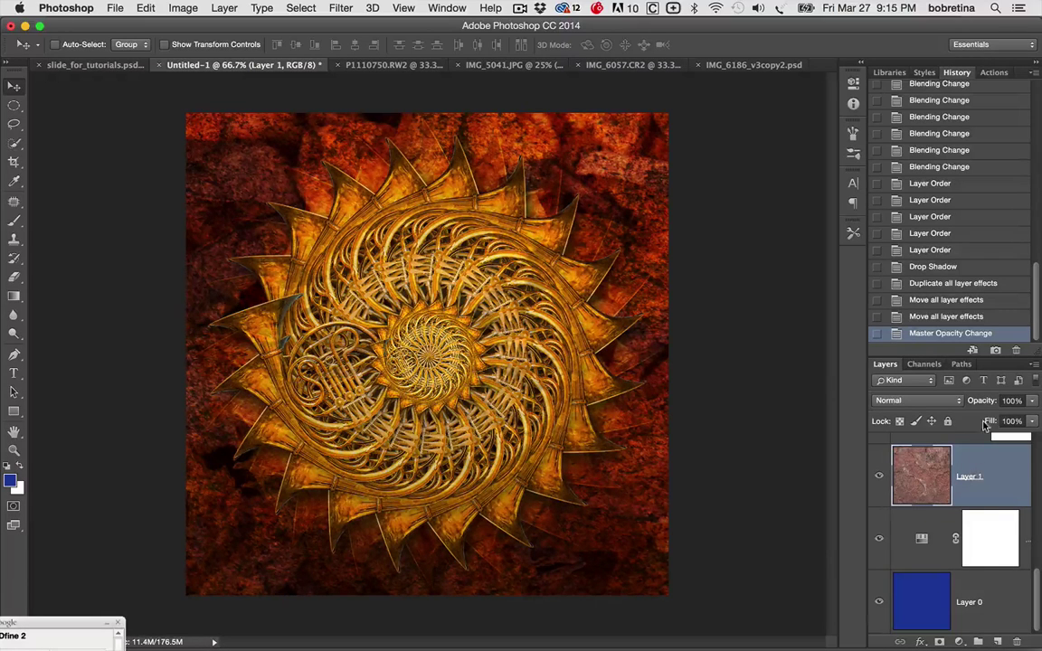
left_click_drag(977, 400, 947, 401)
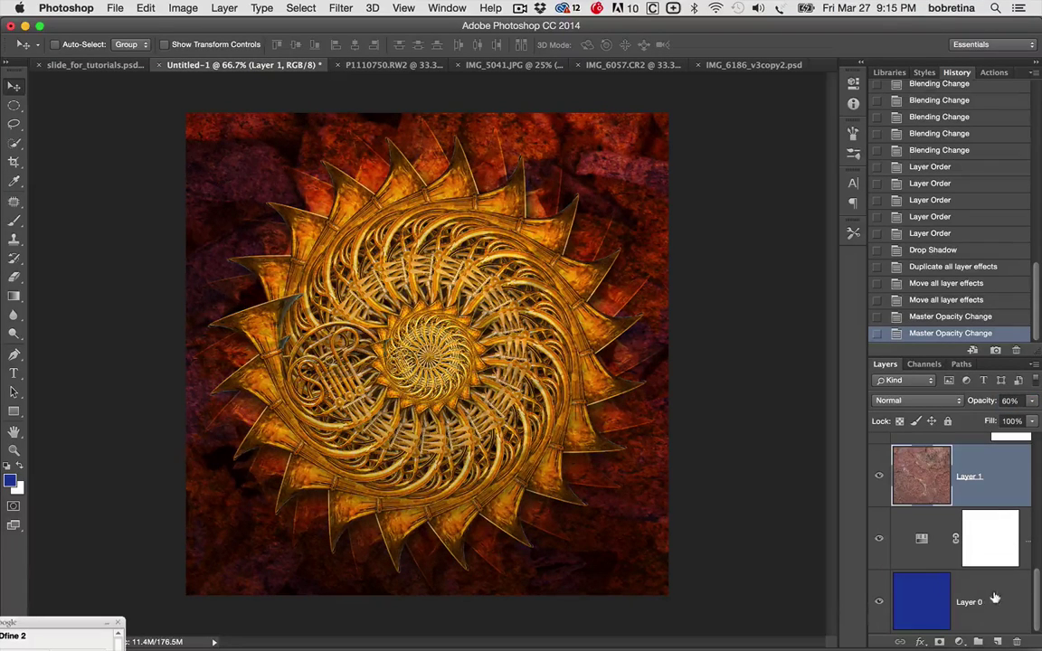